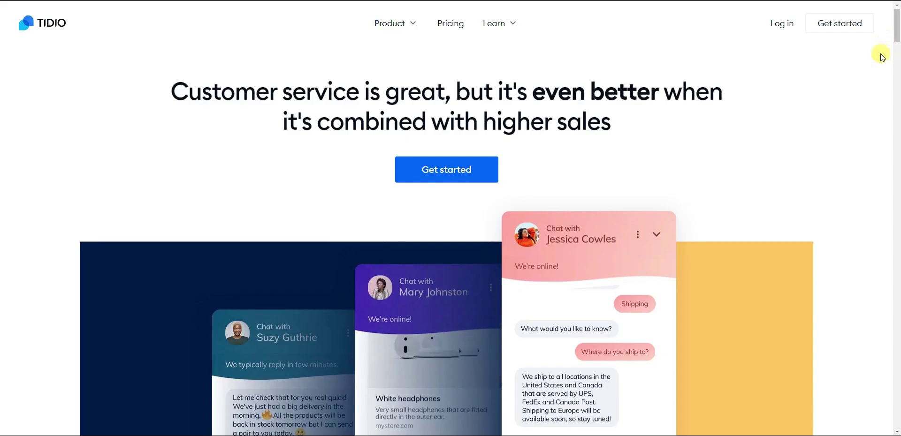
- Scroll through Tidio's homepage features and integrations down to the footer
{"action": "scroll", "coordinate": [877, 75], "scroll_direction": "down", "scroll_amount": 4}
{"action": "scroll", "coordinate": [869, 78], "scroll_direction": "down", "scroll_amount": 12}
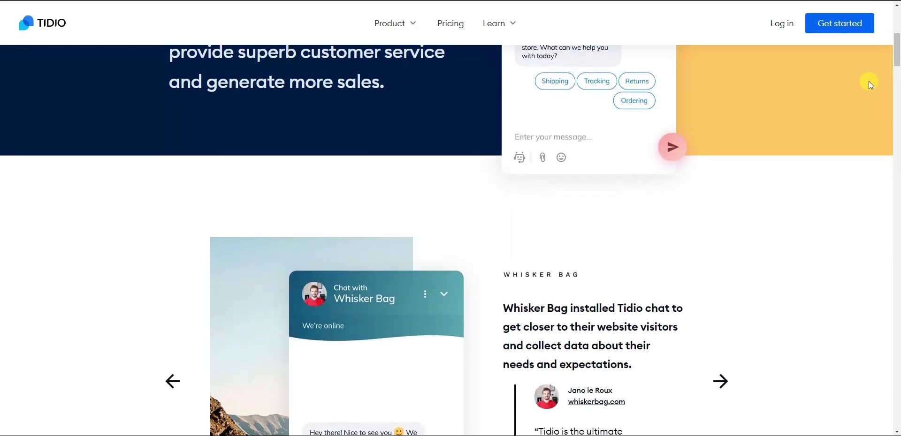
{"action": "scroll", "coordinate": [869, 85], "scroll_direction": "down", "scroll_amount": 10}
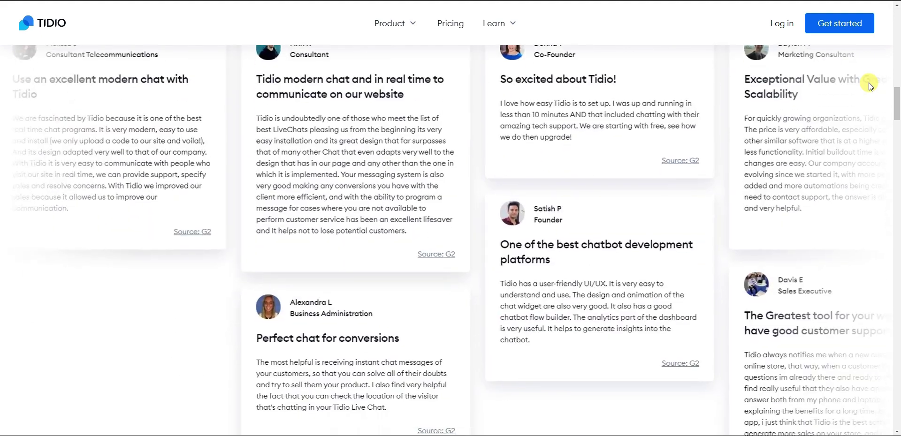
{"action": "scroll", "coordinate": [868, 88], "scroll_direction": "down", "scroll_amount": 15}
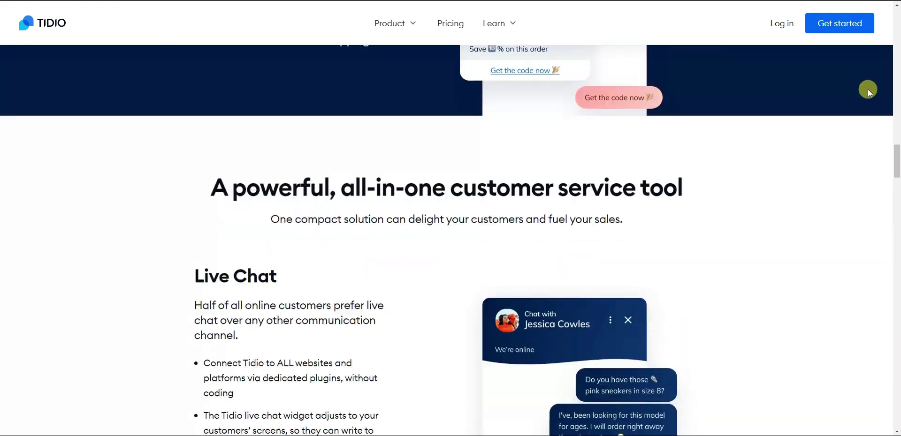
{"action": "scroll", "coordinate": [869, 93], "scroll_direction": "down", "scroll_amount": 15}
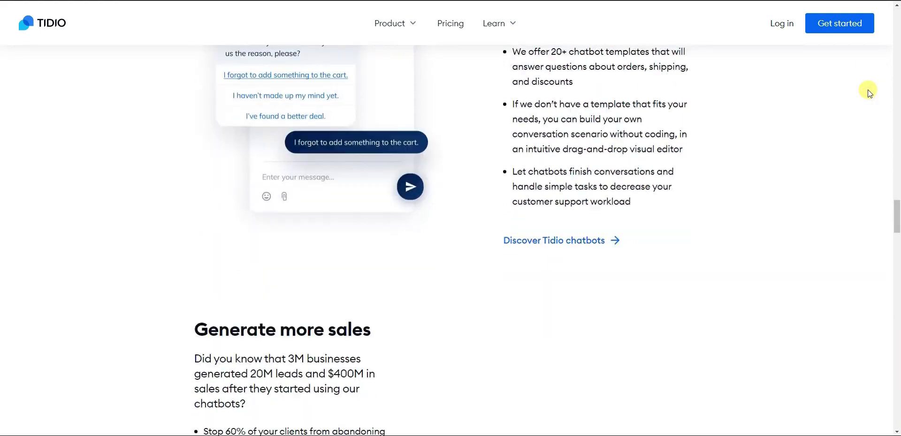
{"action": "scroll", "coordinate": [867, 96], "scroll_direction": "down", "scroll_amount": 15}
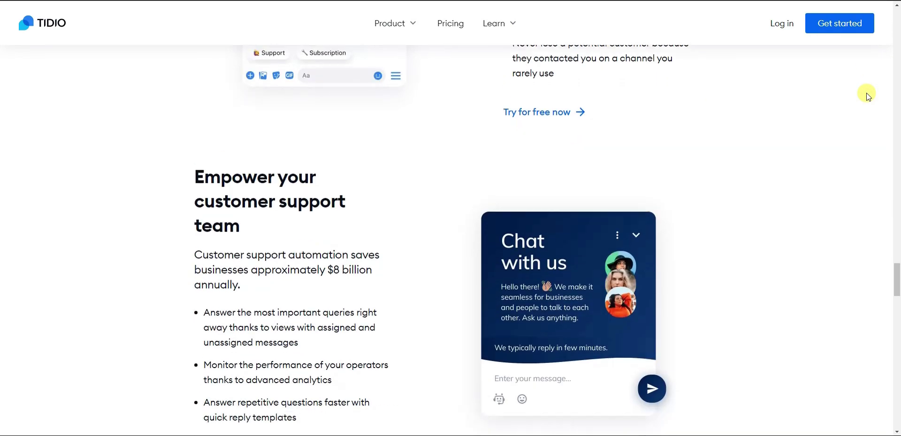
{"action": "scroll", "coordinate": [867, 97], "scroll_direction": "down", "scroll_amount": 15}
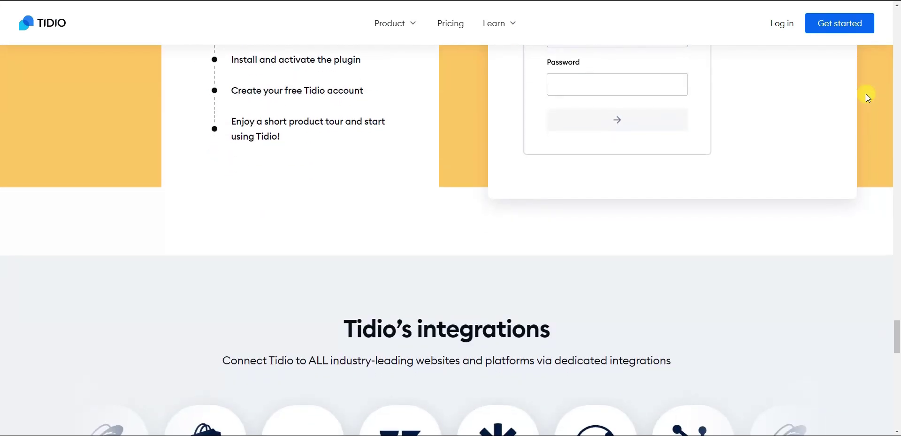
{"action": "scroll", "coordinate": [867, 97], "scroll_direction": "down", "scroll_amount": 8}
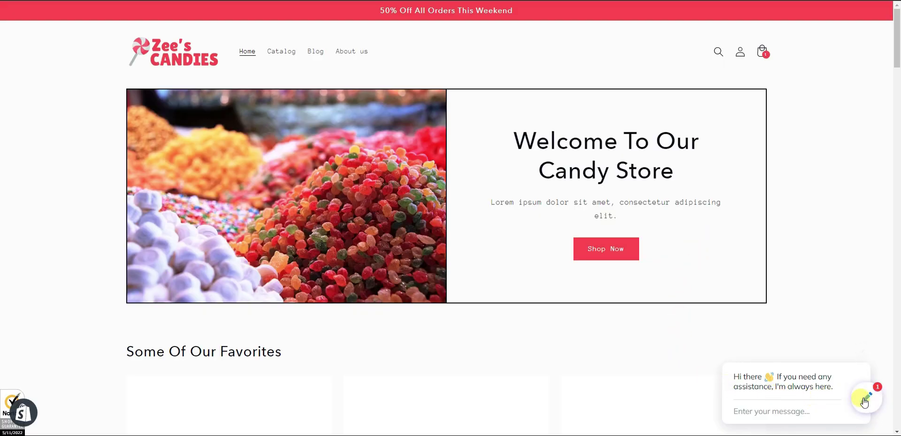
- Send the store's live chat the message 'Hello, I need help with something'
{"action": "left_click", "coordinate": [865, 398]}
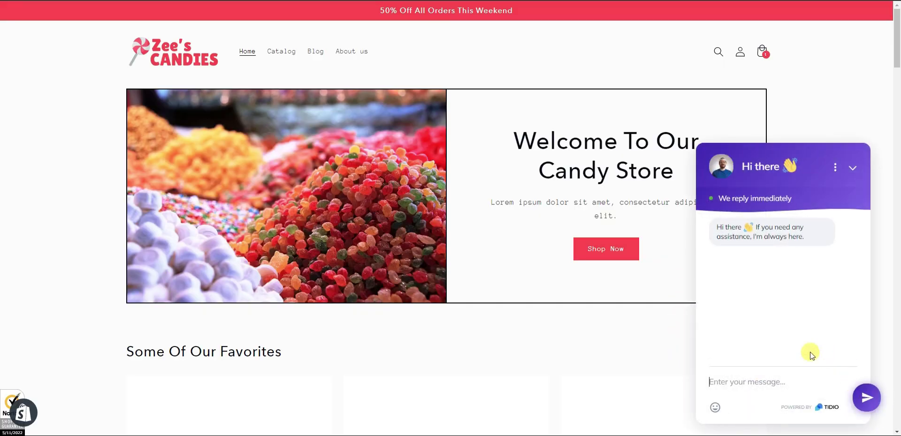
{"action": "type", "text": "Hello, I need"}
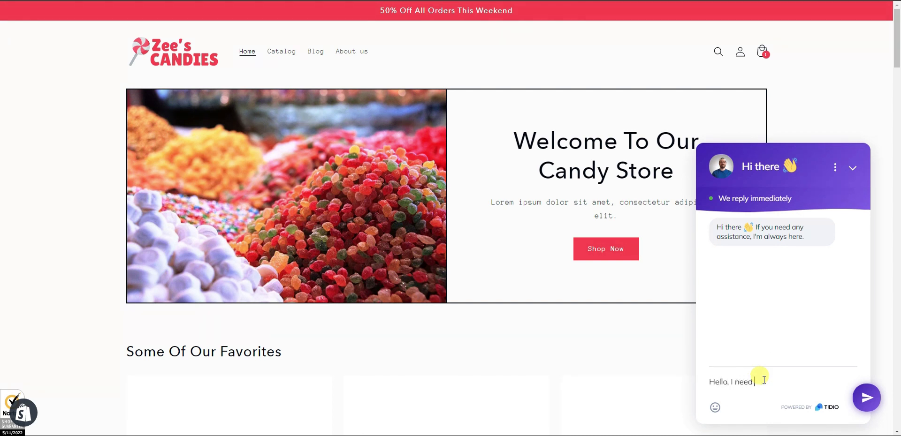
{"action": "type", "text": " help with something"}
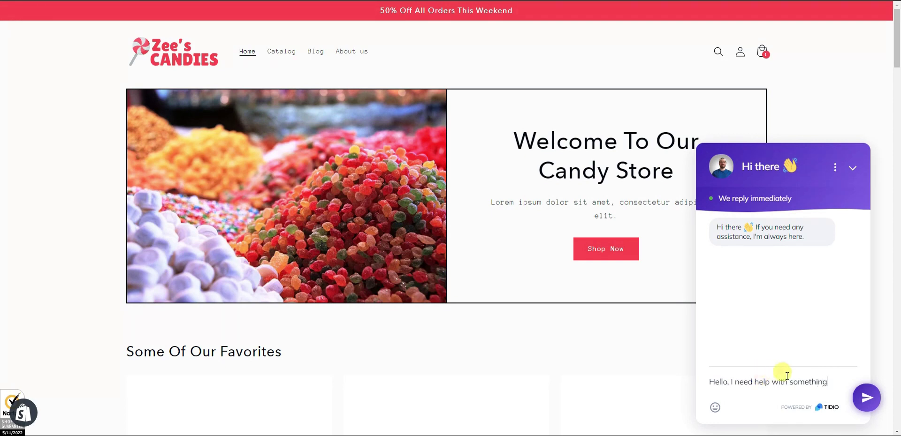
{"action": "left_click", "coordinate": [865, 397]}
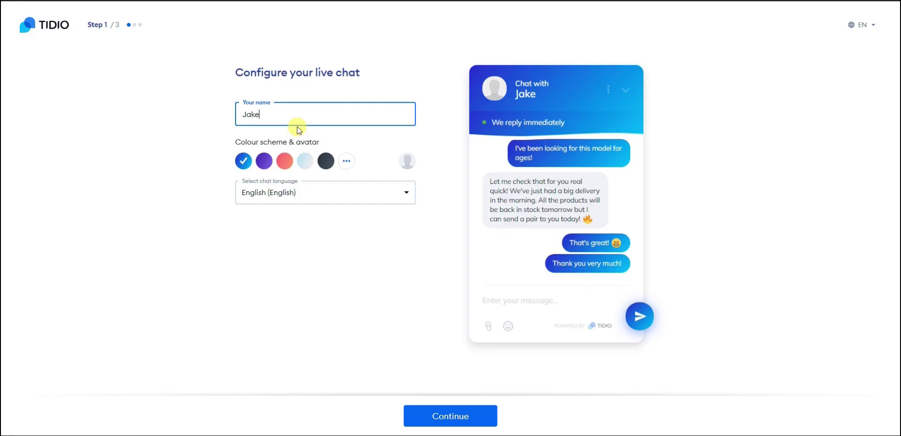
- Pick the purple chat colour and the 'Just greet them warmly' chatbot to finish Tidio setup
{"action": "left_click", "coordinate": [264, 161]}
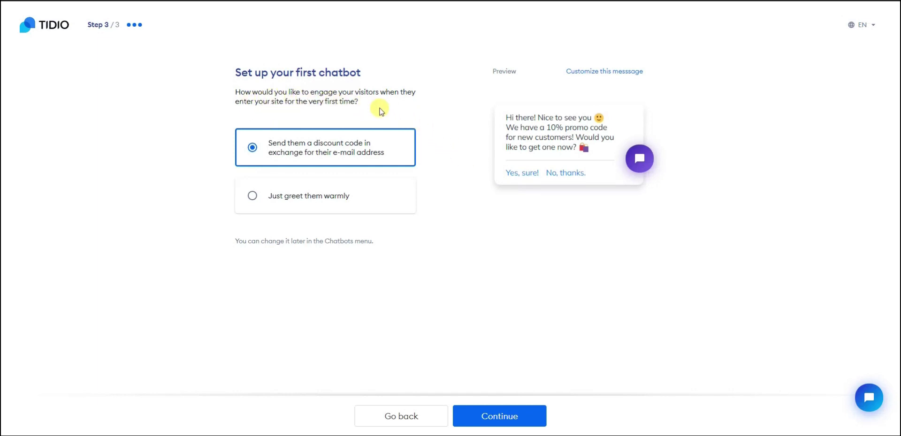
{"action": "left_click", "coordinate": [393, 202]}
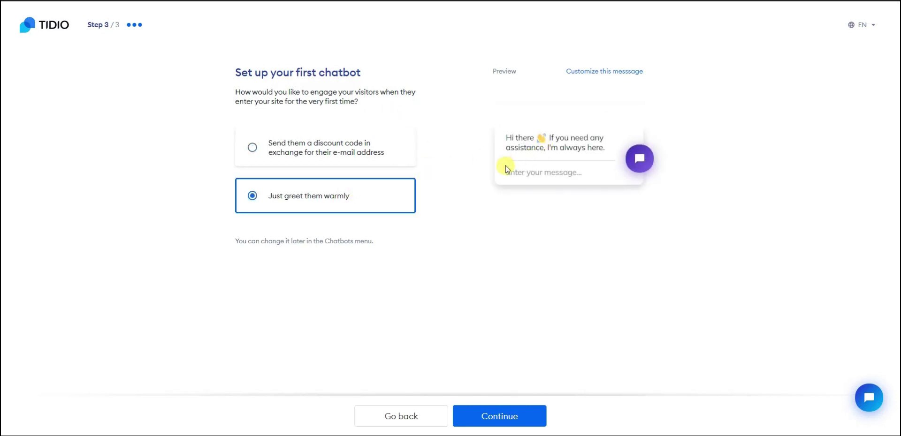
{"action": "left_click", "coordinate": [512, 409]}
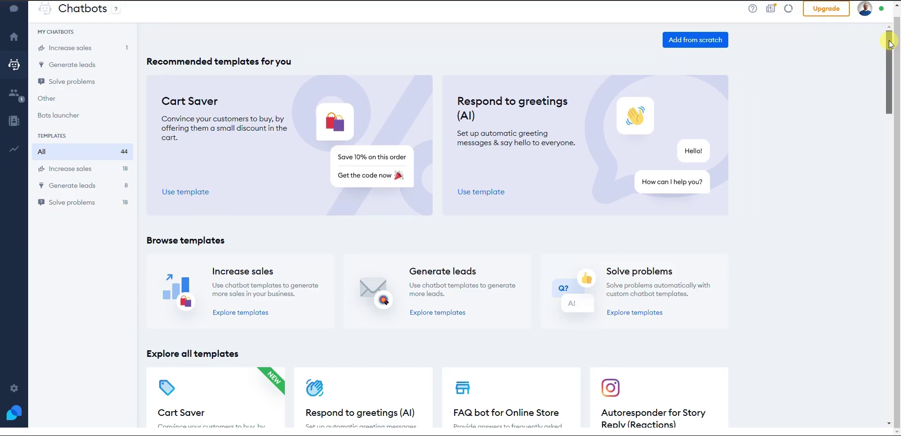
- Scroll down through the Tidio chatbot templates page
{"action": "left_click_drag", "start_coordinate": [889, 44], "coordinate": [885, 353]}
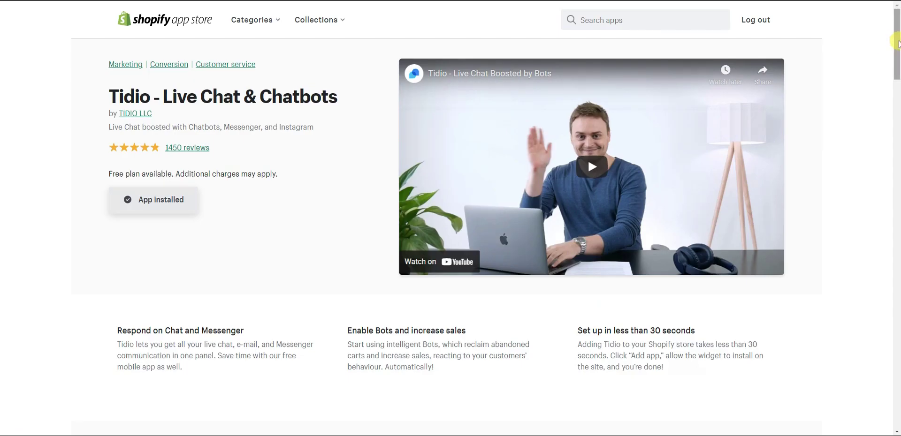
- Scroll the Tidio listing to Pricing and reviews and highlight its 4.8 rating figures
{"action": "left_click_drag", "start_coordinate": [897, 43], "coordinate": [897, 245]}
{"action": "left_click_drag", "start_coordinate": [320, 175], "coordinate": [95, 169]}
{"action": "left_click", "coordinate": [86, 177]}
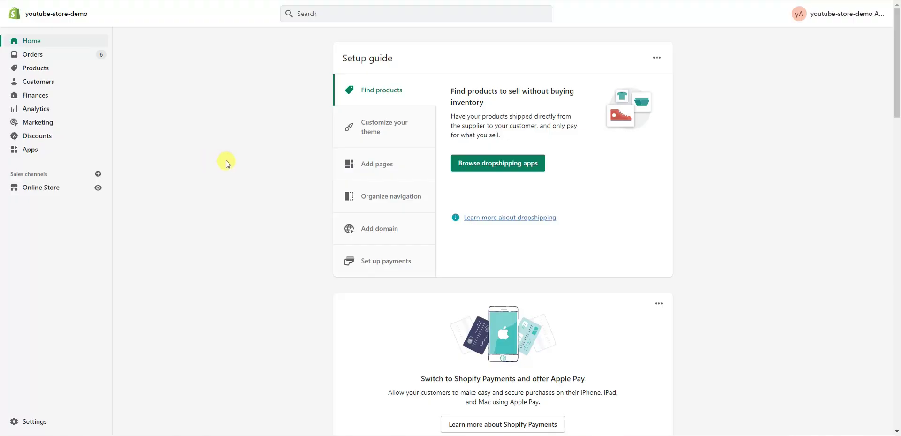
- Add a new product titled 'Playing Cards'
{"action": "left_click", "coordinate": [51, 71]}
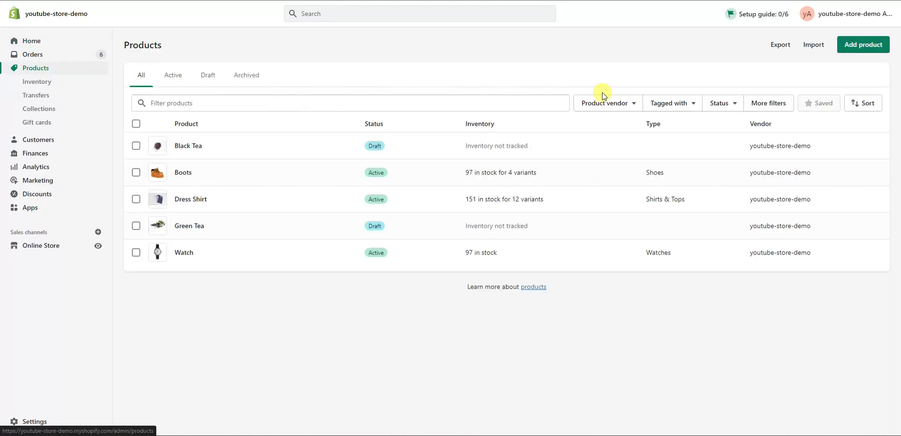
{"action": "left_click", "coordinate": [860, 45]}
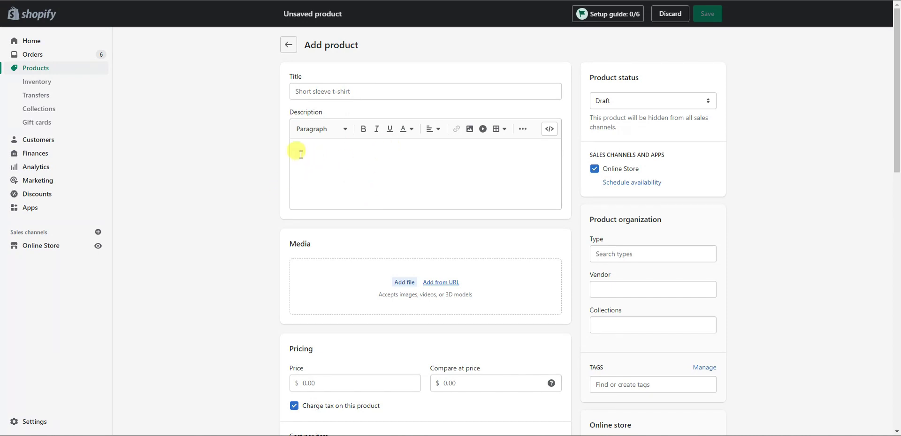
{"action": "left_click", "coordinate": [417, 92]}
{"action": "type", "text": "Playing Cards"}
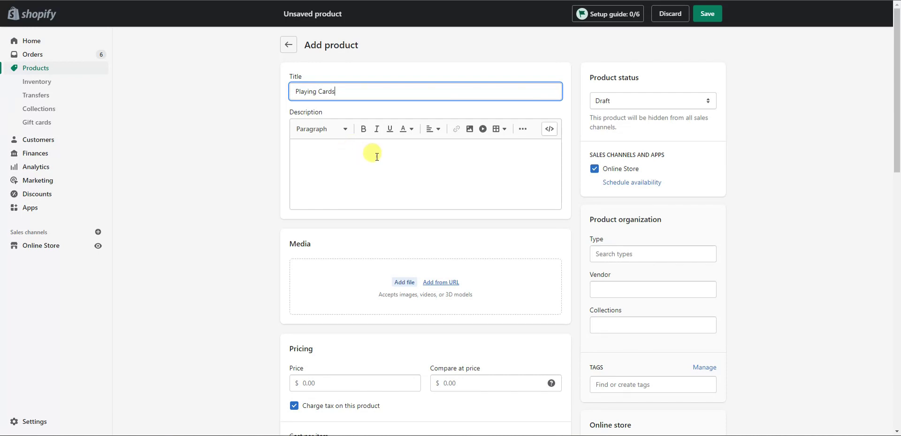
- Paste the description of 52 playing cards and 1 case, shown as formatted text
{"action": "left_click", "coordinate": [377, 154]}
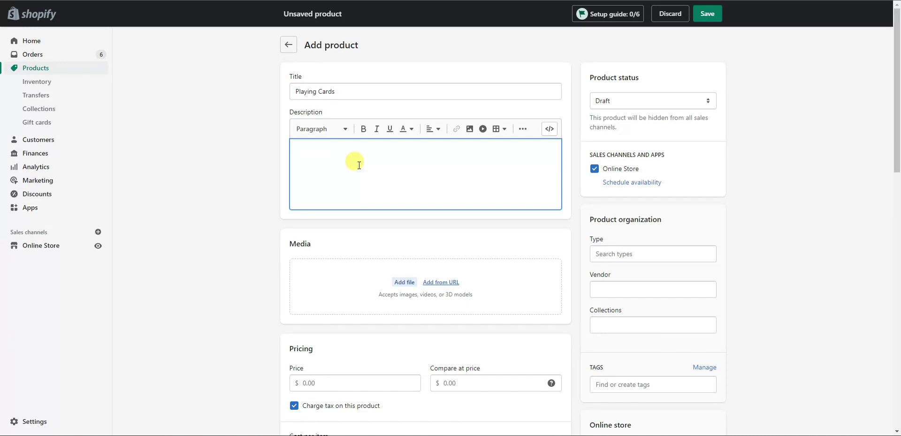
{"action": "type", "text": "Brand new pack of 52 playing cards. Easy to shuffle, and do not bend easily! Package contains: - 52 playing cards - 1 Case"}
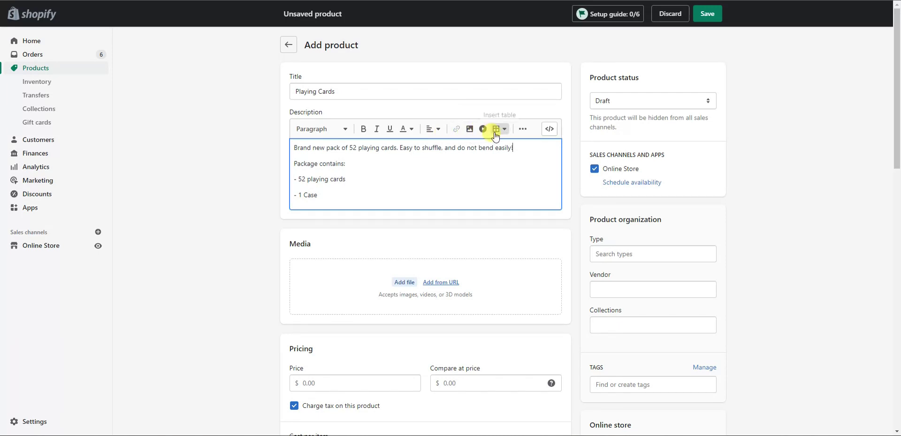
{"action": "left_click", "coordinate": [551, 133]}
{"action": "scroll", "coordinate": [258, 187], "scroll_direction": "down", "scroll_amount": 2}
{"action": "scroll", "coordinate": [268, 179], "scroll_direction": "up", "scroll_amount": 2}
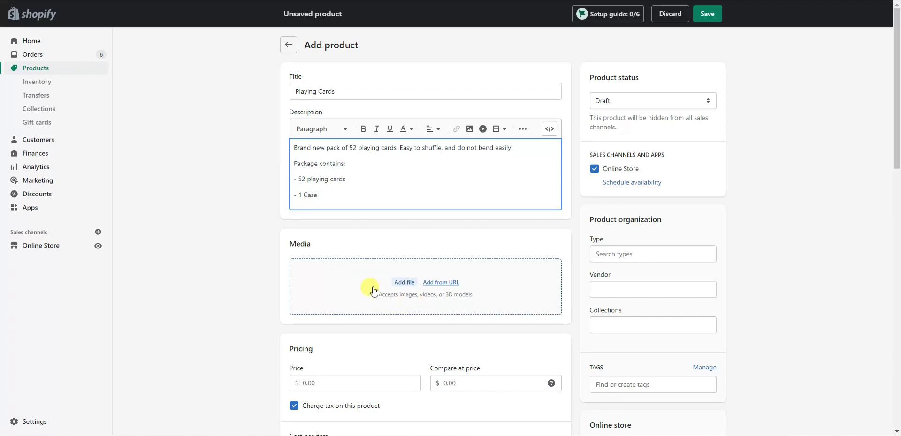
- Upload the Bicycle playing-card pack photo and enter a price of $5.99
{"action": "left_click", "coordinate": [404, 282]}
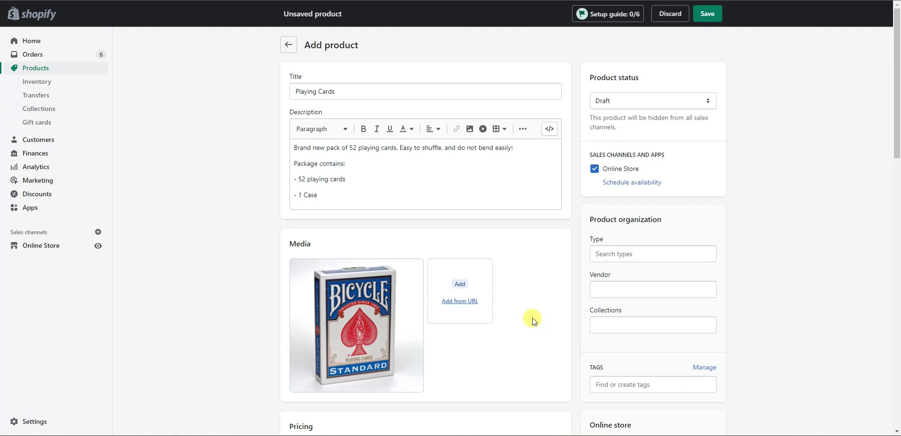
{"action": "scroll", "coordinate": [535, 309], "scroll_direction": "down", "scroll_amount": 4}
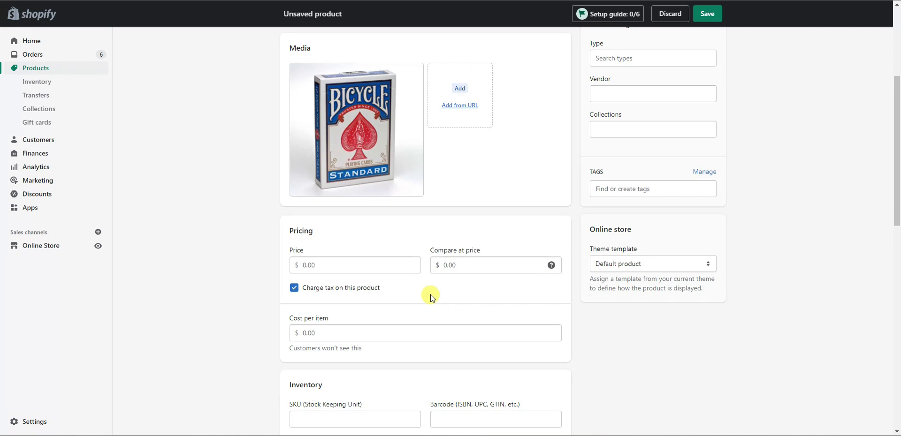
{"action": "left_click", "coordinate": [380, 270]}
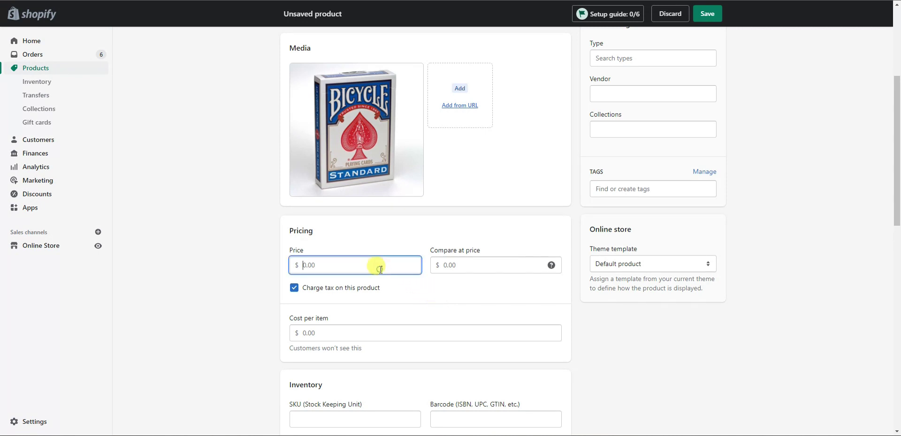
{"action": "type", "text": "7"}
{"action": "key", "text": "BackSpace"}
{"action": "type", "text": "5.99"}
{"action": "scroll", "coordinate": [481, 291], "scroll_direction": "up", "scroll_amount": 2}
{"action": "scroll", "coordinate": [448, 324], "scroll_direction": "up", "scroll_amount": 3}
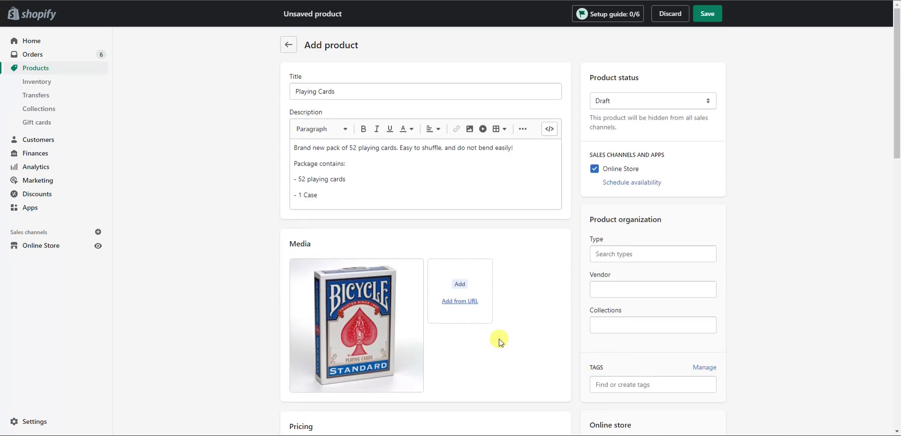
- Set the product status to Active and save Playing Cards
{"action": "left_click", "coordinate": [699, 101]}
{"action": "left_click", "coordinate": [660, 117]}
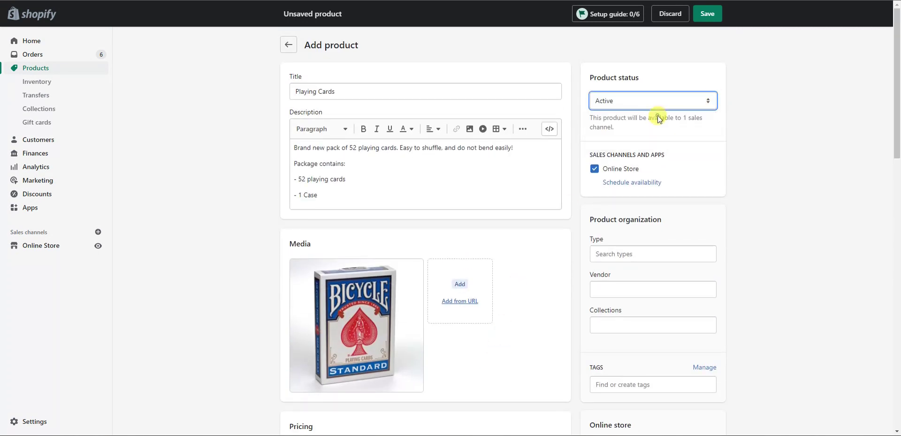
{"action": "left_click", "coordinate": [708, 20]}
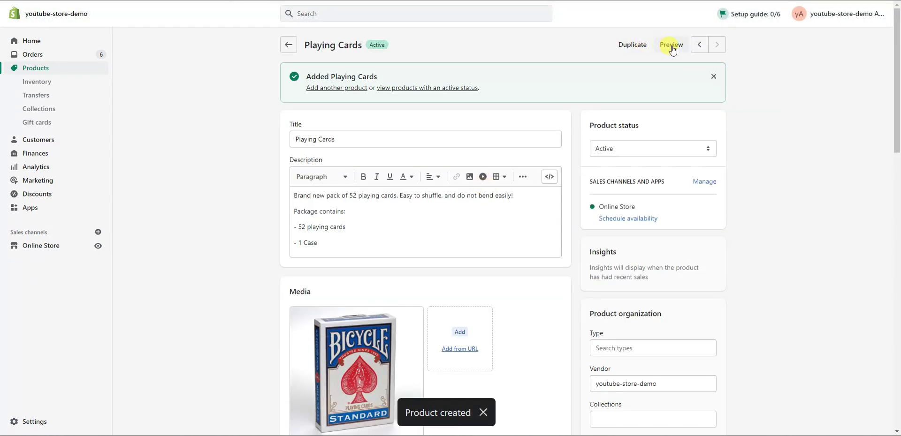
- Preview the product on the storefront, confirm its $5.99 USD price, and close the preview
{"action": "left_click", "coordinate": [672, 45]}
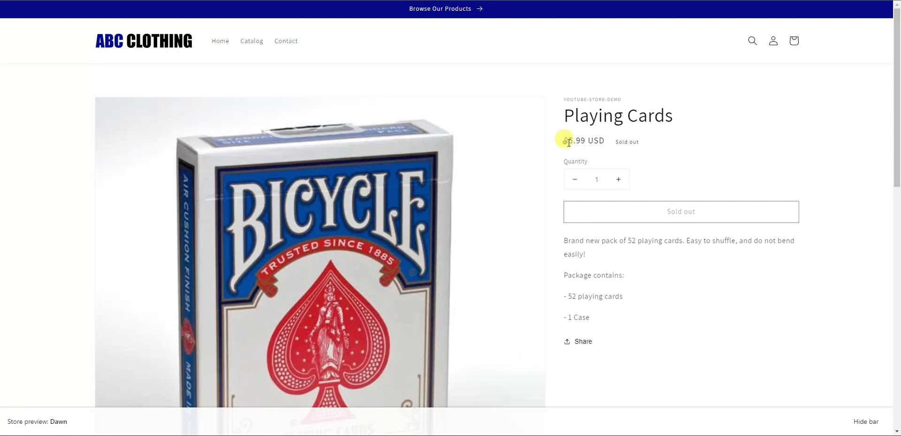
{"action": "left_click_drag", "start_coordinate": [563, 140], "coordinate": [617, 143]}
{"action": "left_click", "coordinate": [605, 142]}
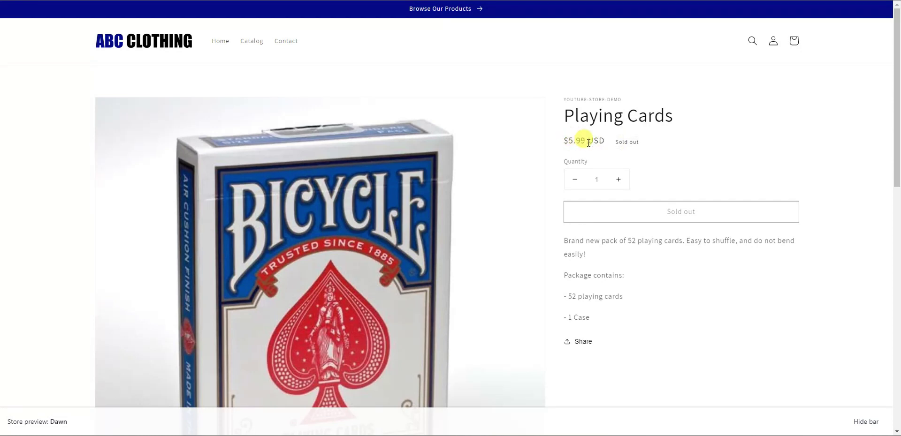
{"action": "key", "text": "ctrl+w"}
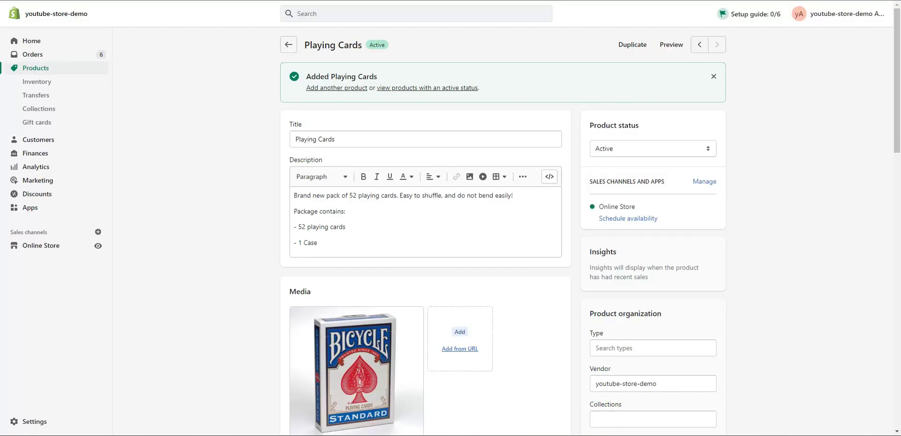
- Save a 9.99 compare-at price and check the storefront shows it struck through beside 5.99
{"action": "scroll", "coordinate": [572, 277], "scroll_direction": "down", "scroll_amount": 5}
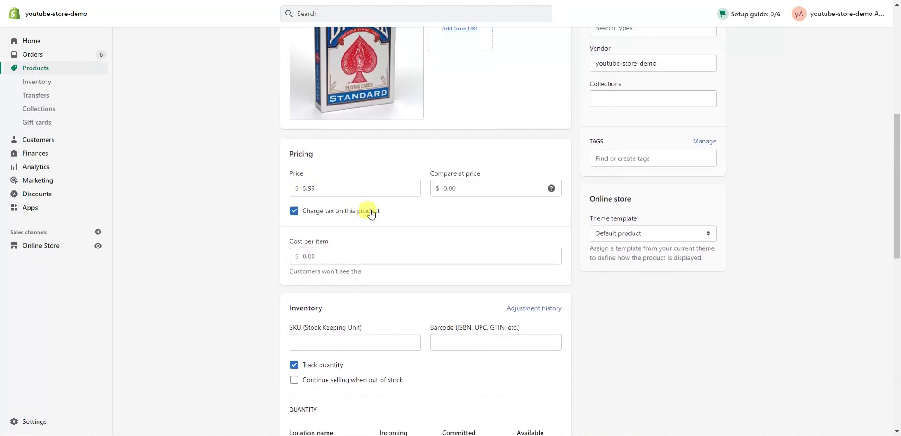
{"action": "left_click", "coordinate": [490, 249]}
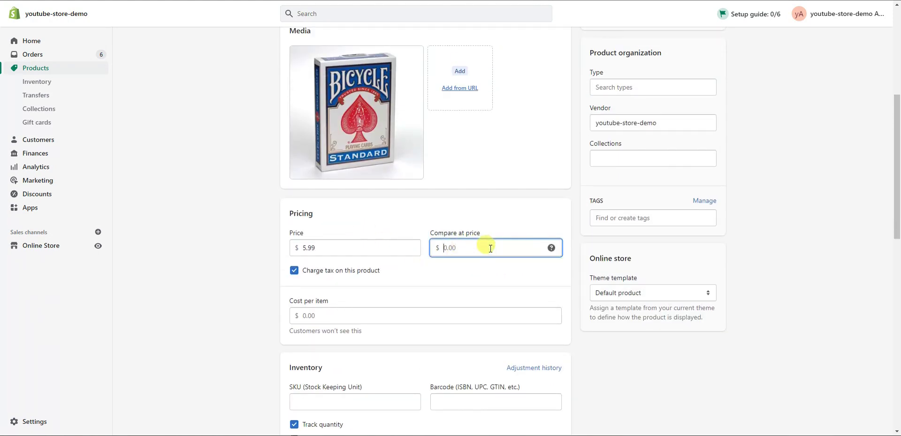
{"action": "type", "text": "9.99"}
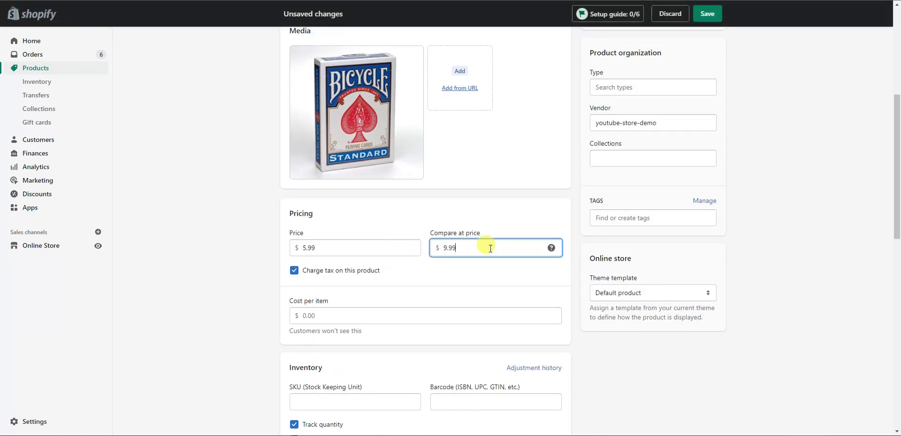
{"action": "left_click", "coordinate": [706, 14]}
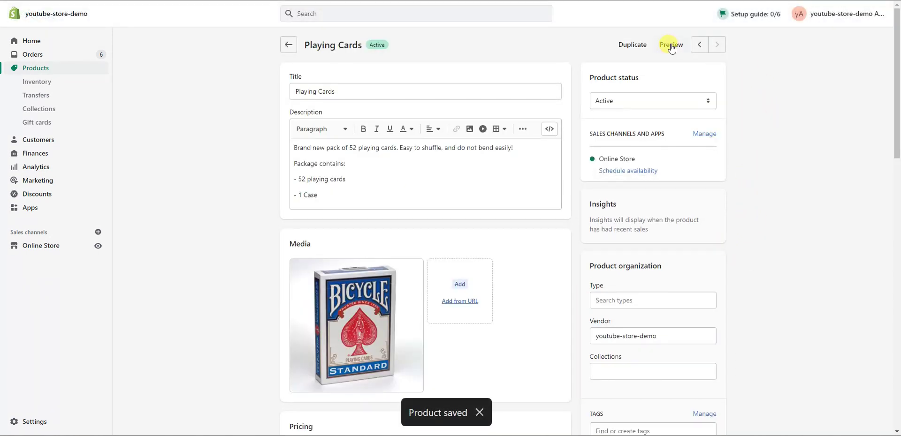
{"action": "left_click", "coordinate": [675, 41]}
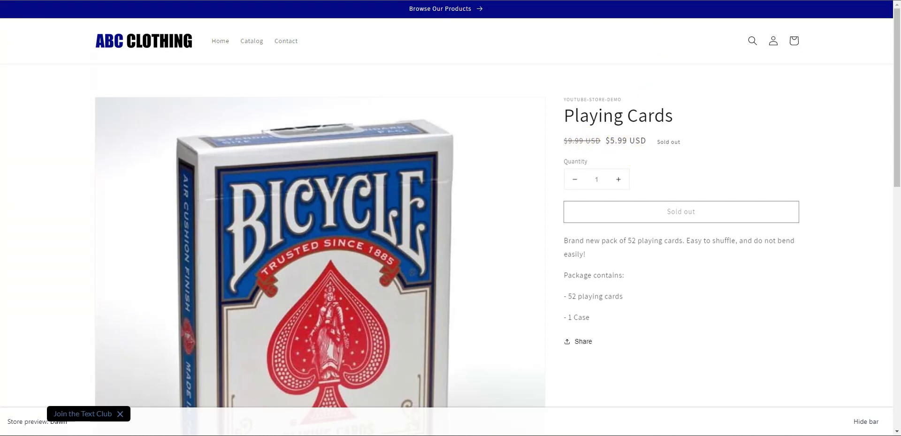
{"action": "key", "text": "ctrl+Tab"}
{"action": "scroll", "coordinate": [300, 263], "scroll_direction": "down", "scroll_amount": 3}
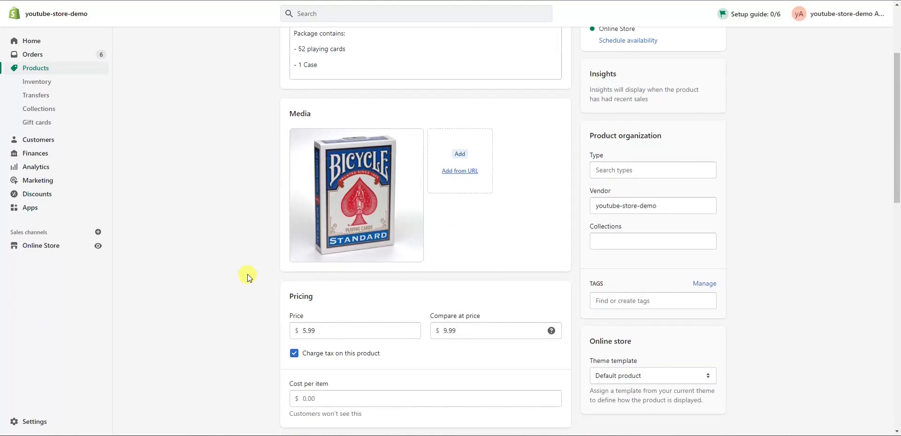
{"action": "scroll", "coordinate": [462, 334], "scroll_direction": "down", "scroll_amount": 3}
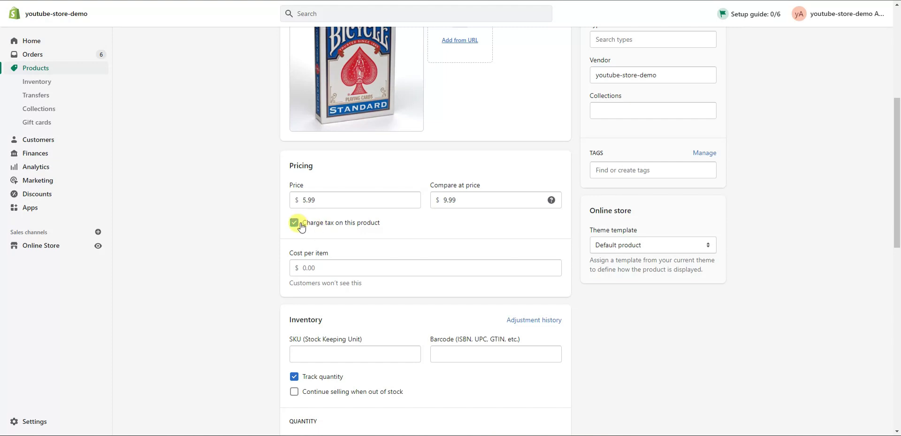
{"action": "left_click", "coordinate": [329, 226]}
{"action": "left_click", "coordinate": [322, 226]}
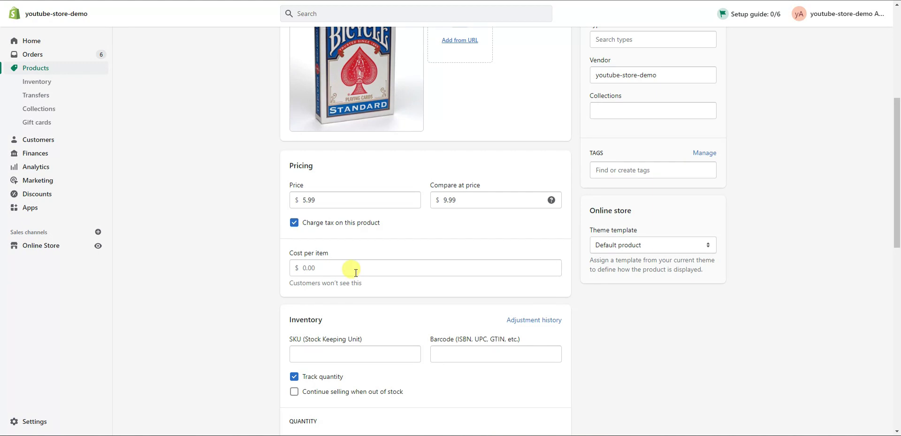
- Enter a 1.00 cost per item, giving an 83.3% margin and $4.99 profit
{"action": "left_click", "coordinate": [355, 272]}
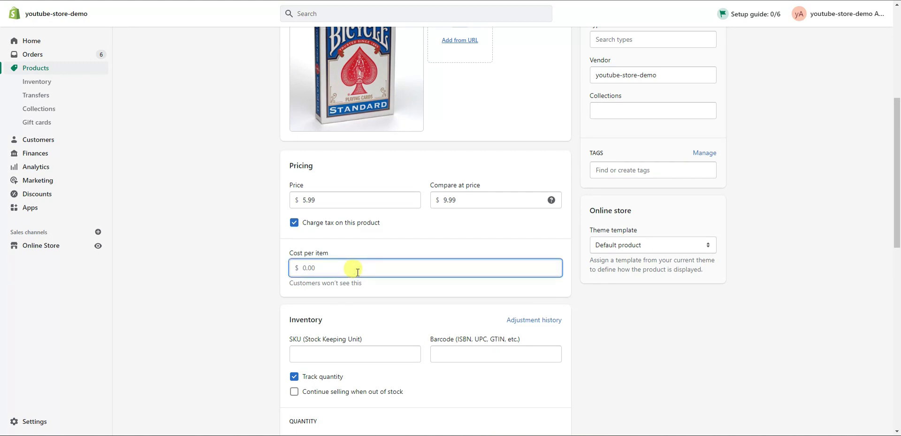
{"action": "type", "text": "1.0"}
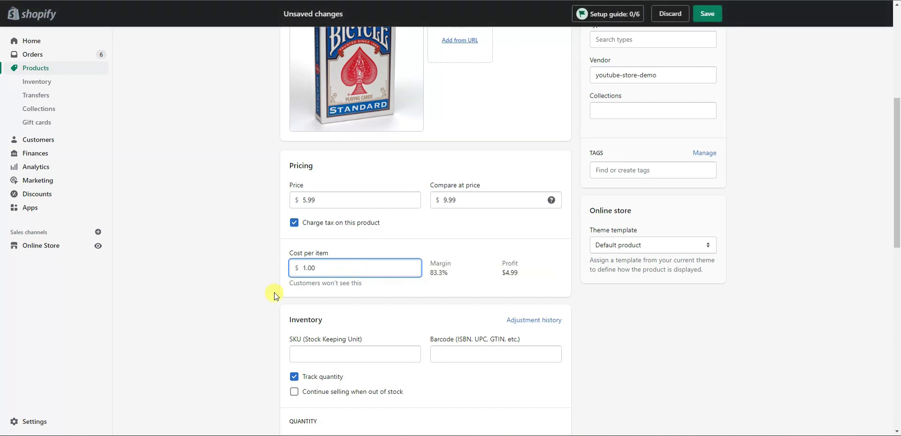
{"action": "left_click", "coordinate": [251, 283]}
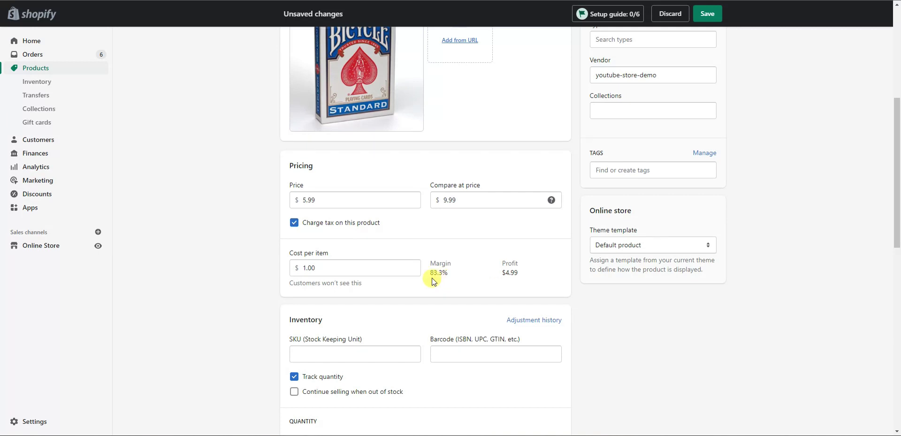
{"action": "scroll", "coordinate": [435, 261], "scroll_direction": "down", "scroll_amount": 2}
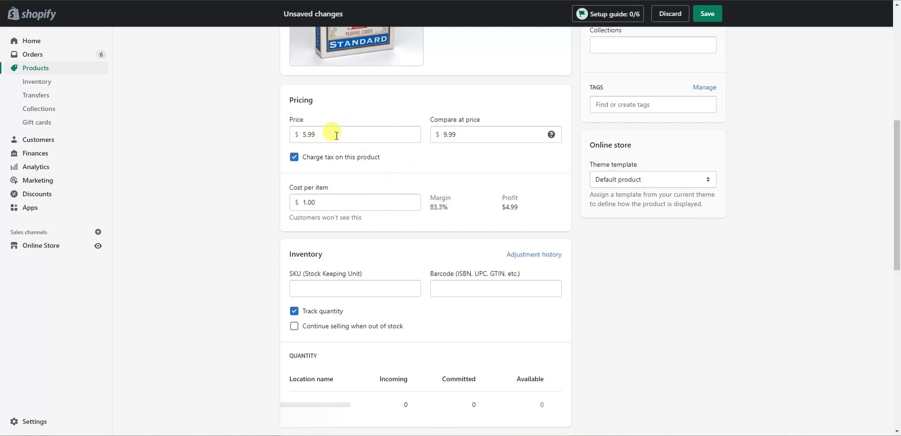
{"action": "scroll", "coordinate": [291, 173], "scroll_direction": "down", "scroll_amount": 1}
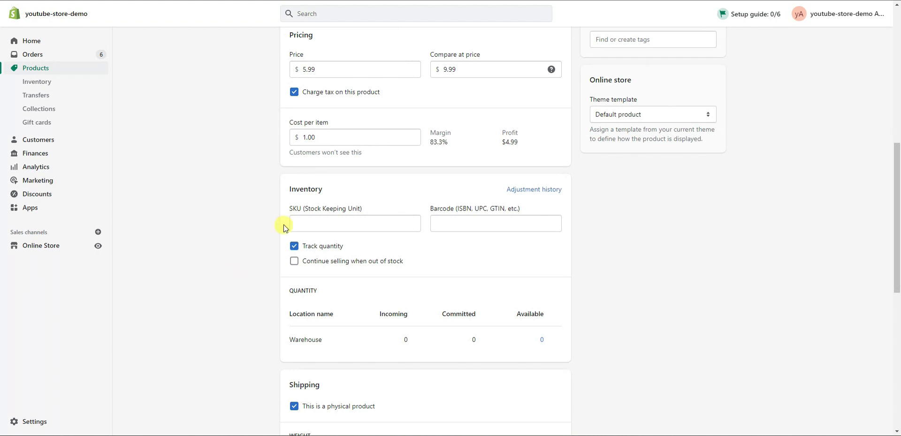
- Enter SKU ABC123 and barcode 123456 for Playing Cards
{"action": "left_click", "coordinate": [354, 225]}
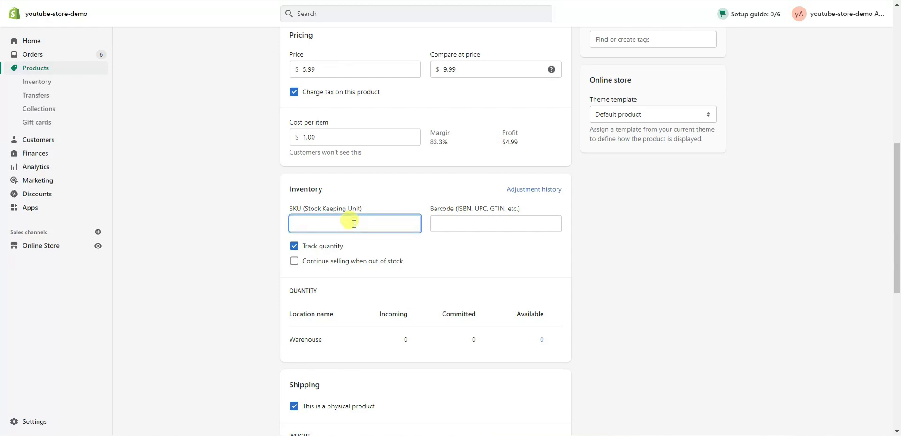
{"action": "type", "text": "ABC123"}
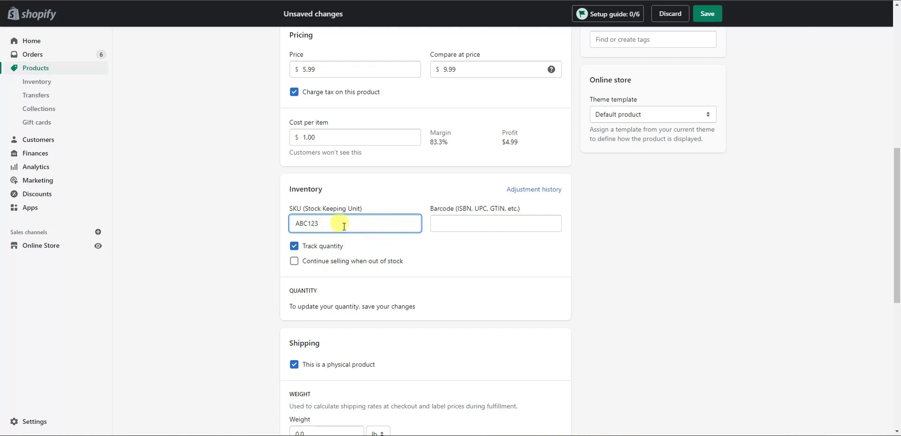
{"action": "left_click", "coordinate": [492, 224]}
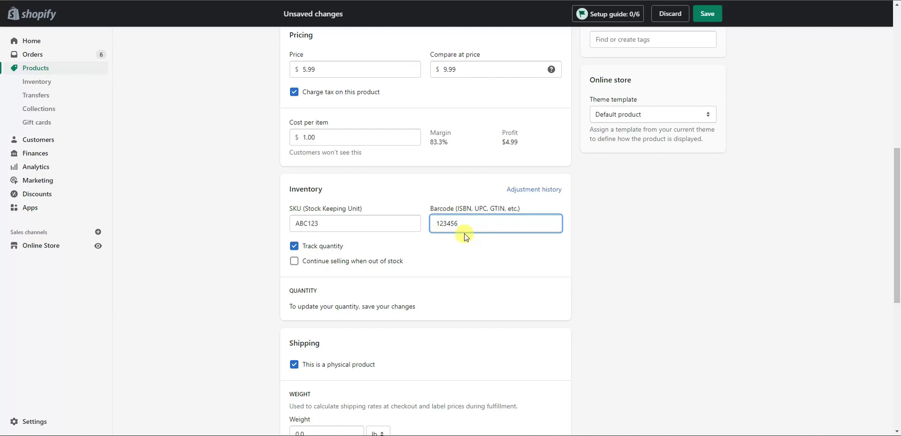
- Keep quantity tracking on and leave selling when out of stock disabled
{"action": "scroll", "coordinate": [464, 235], "scroll_direction": "down", "scroll_amount": 1}
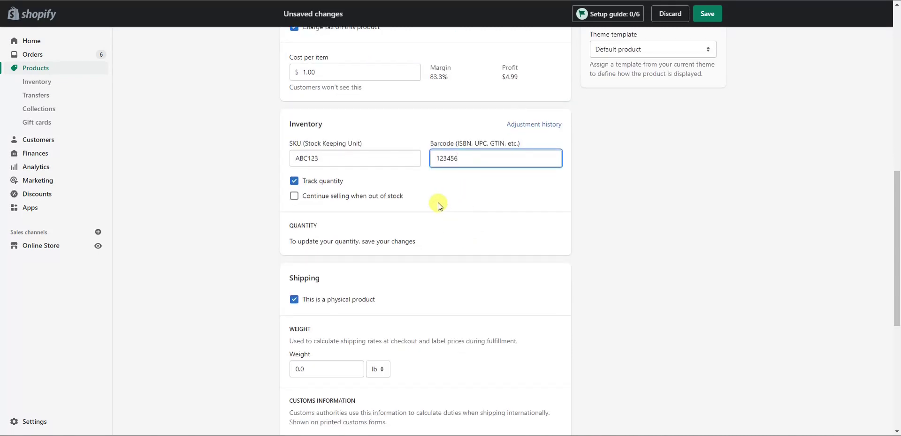
{"action": "left_click", "coordinate": [322, 185]}
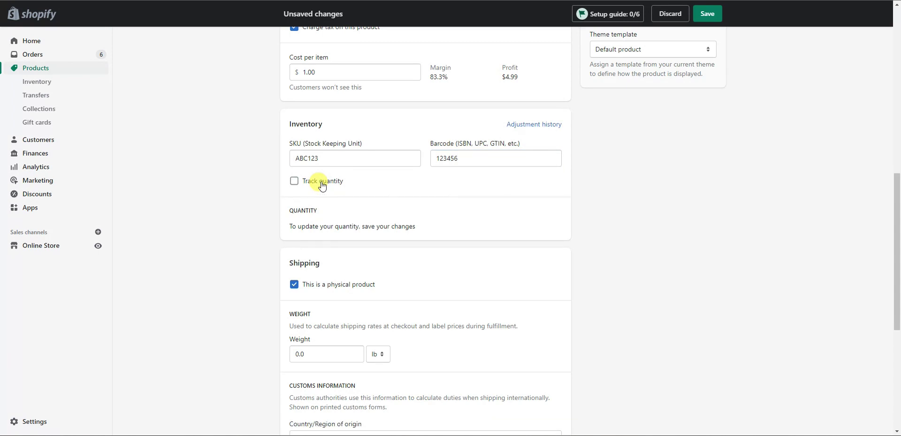
{"action": "left_click", "coordinate": [322, 185]}
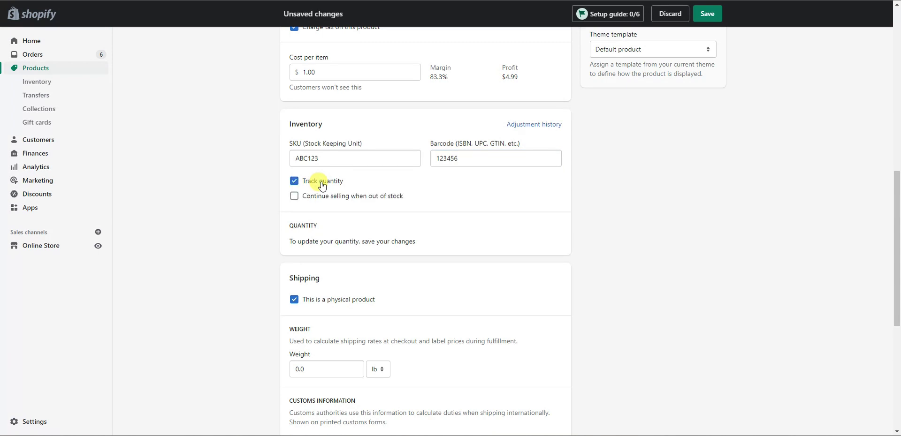
{"action": "scroll", "coordinate": [322, 186], "scroll_direction": "up", "scroll_amount": 2}
{"action": "scroll", "coordinate": [334, 303], "scroll_direction": "down", "scroll_amount": 1}
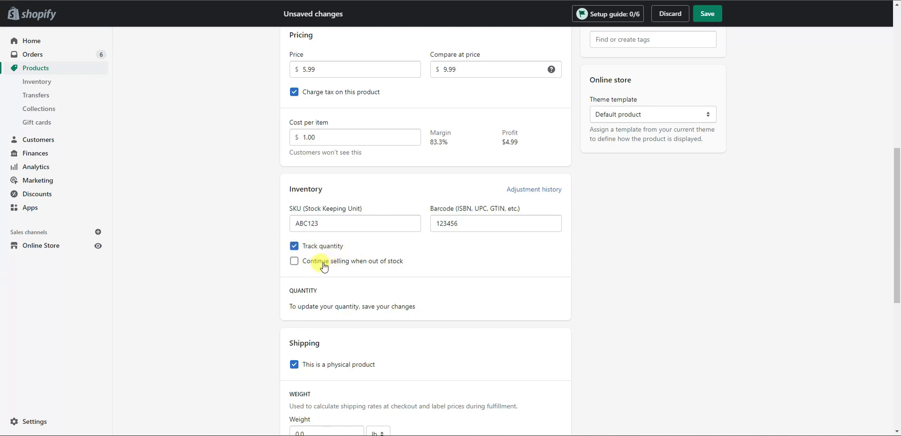
{"action": "scroll", "coordinate": [314, 263], "scroll_direction": "down", "scroll_amount": 1}
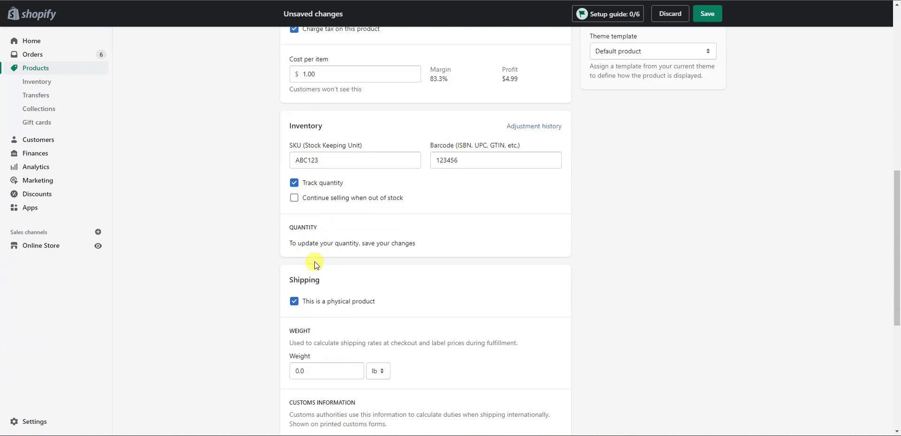
{"action": "left_click", "coordinate": [319, 202]}
{"action": "scroll", "coordinate": [317, 225], "scroll_direction": "up", "scroll_amount": 1}
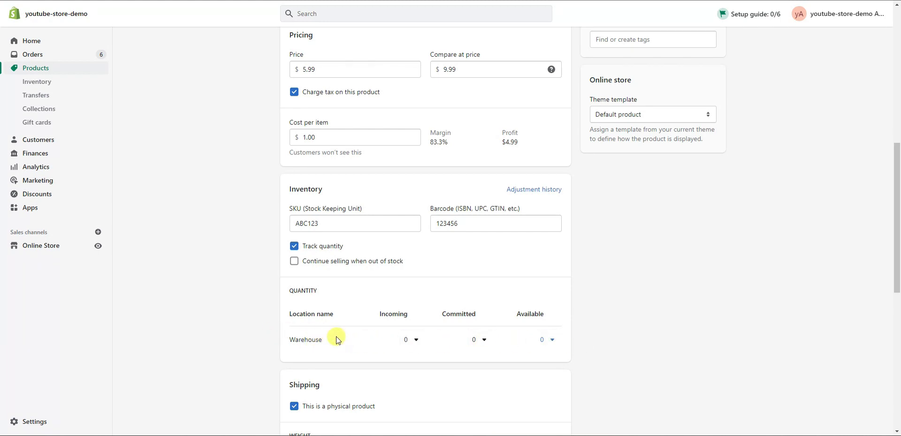
{"action": "left_click", "coordinate": [552, 341]}
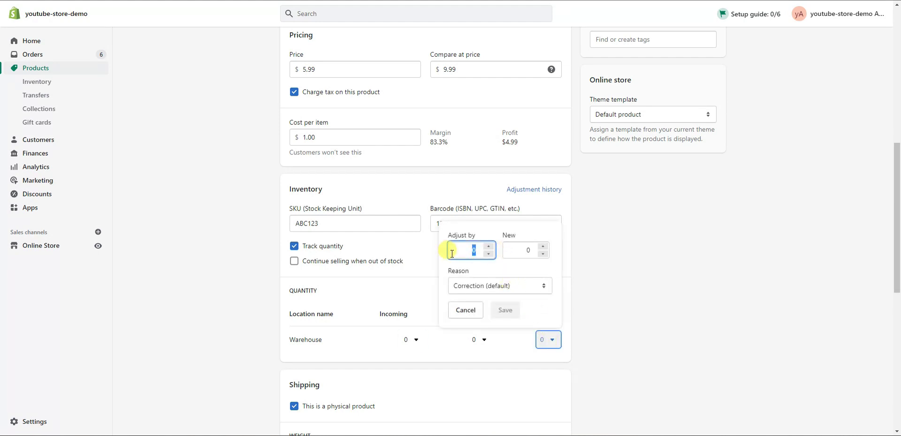
{"action": "type", "text": "100"}
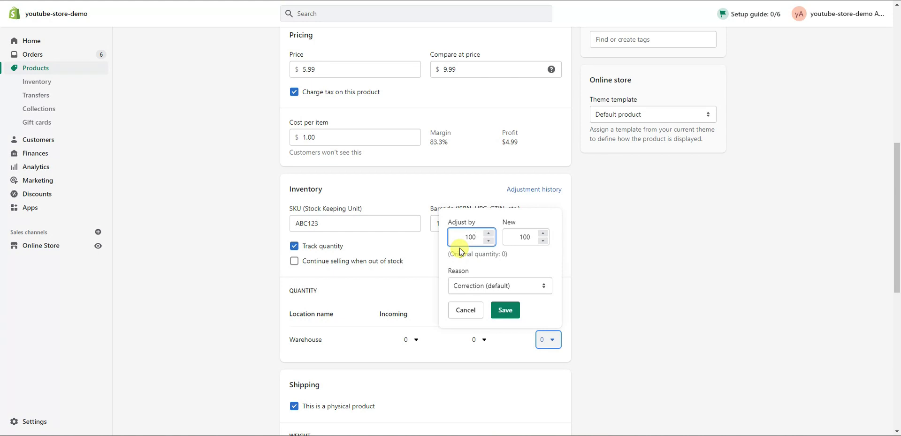
{"action": "left_click", "coordinate": [505, 310]}
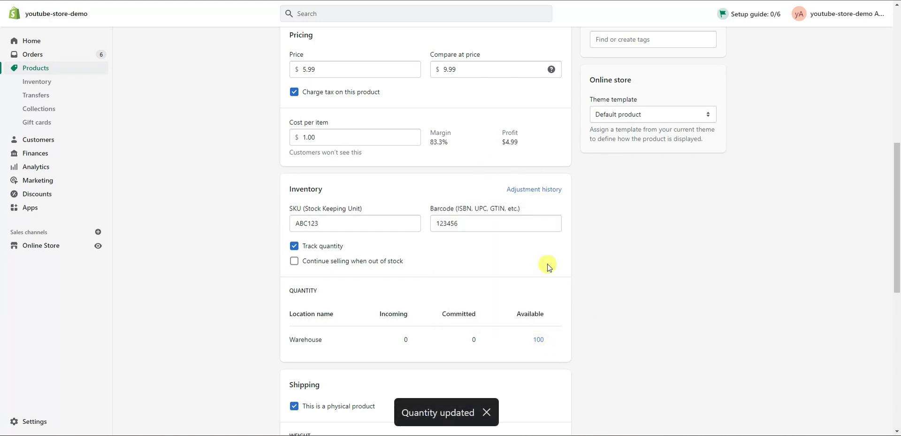
{"action": "mouse_move", "coordinate": [558, 342]}
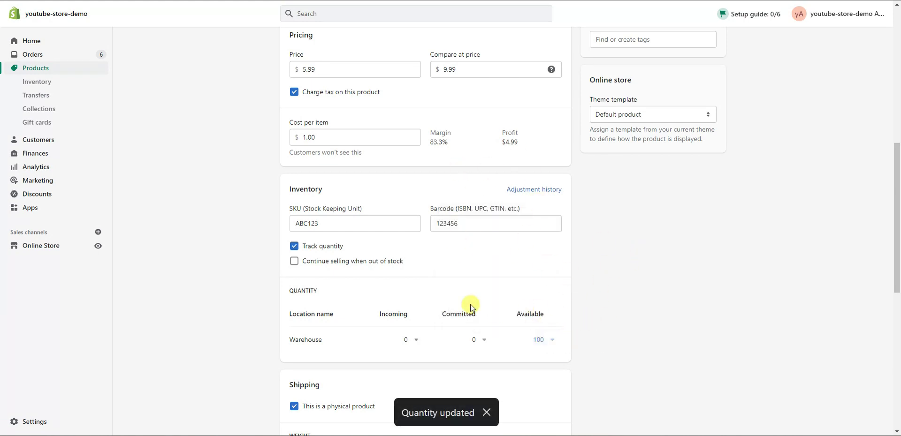
{"action": "scroll", "coordinate": [545, 319], "scroll_direction": "down", "scroll_amount": 2}
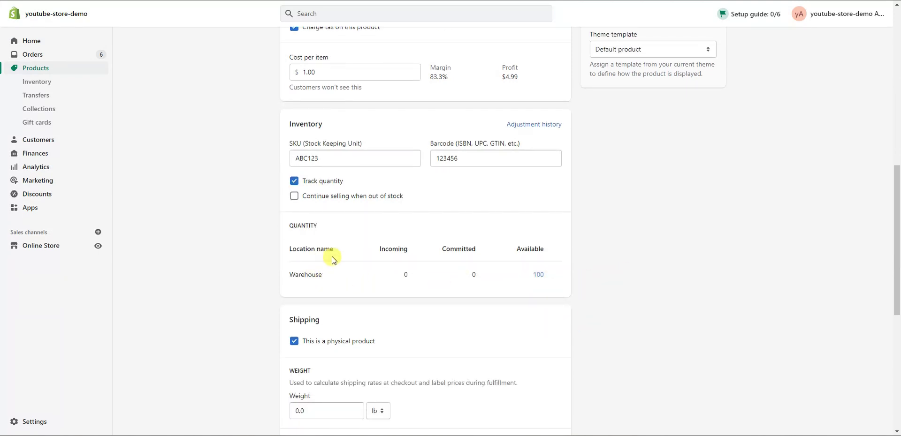
{"action": "scroll", "coordinate": [332, 257], "scroll_direction": "down", "scroll_amount": 2}
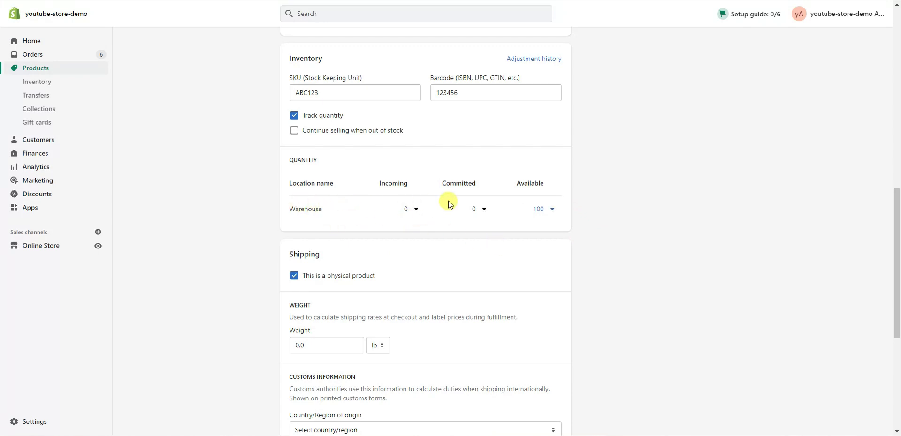
{"action": "scroll", "coordinate": [583, 249], "scroll_direction": "up", "scroll_amount": 2}
{"action": "scroll", "coordinate": [583, 248], "scroll_direction": "down", "scroll_amount": 2}
{"action": "scroll", "coordinate": [546, 228], "scroll_direction": "down", "scroll_amount": 2}
{"action": "scroll", "coordinate": [547, 214], "scroll_direction": "down", "scroll_amount": 2}
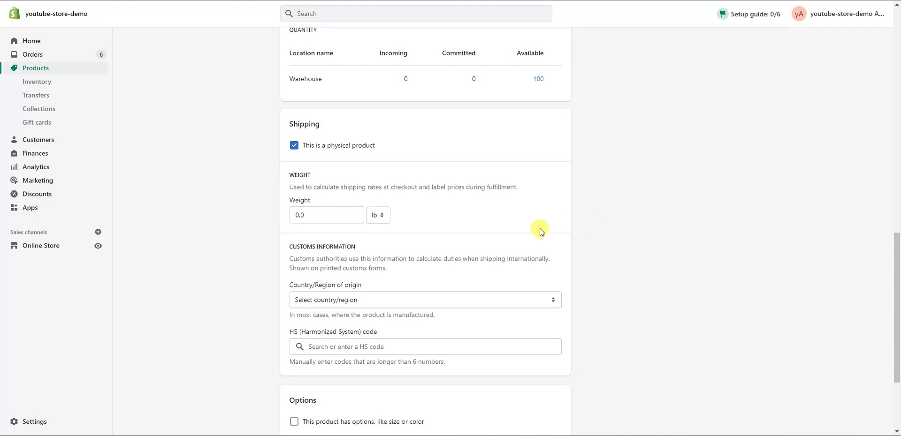
- Keep the product marked physical and set its weight to 0.5 lb
{"action": "left_click", "coordinate": [331, 145]}
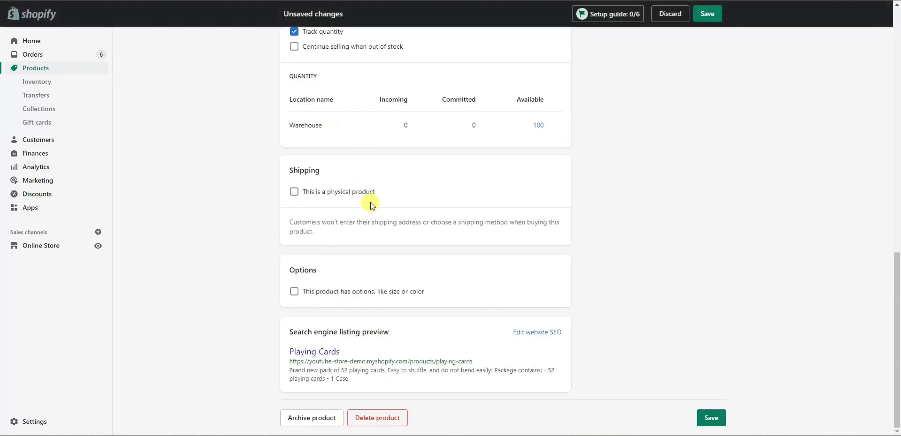
{"action": "left_click", "coordinate": [331, 193]}
{"action": "scroll", "coordinate": [328, 155], "scroll_direction": "down", "scroll_amount": 3}
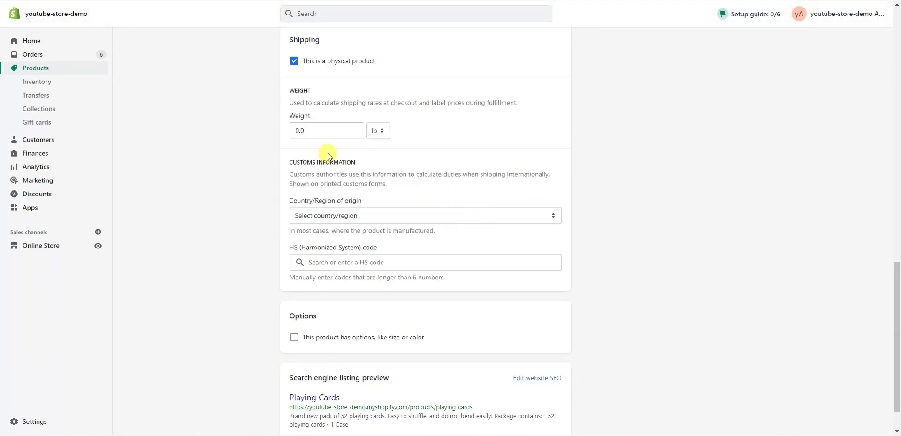
{"action": "left_click_drag", "start_coordinate": [311, 132], "coordinate": [291, 131]}
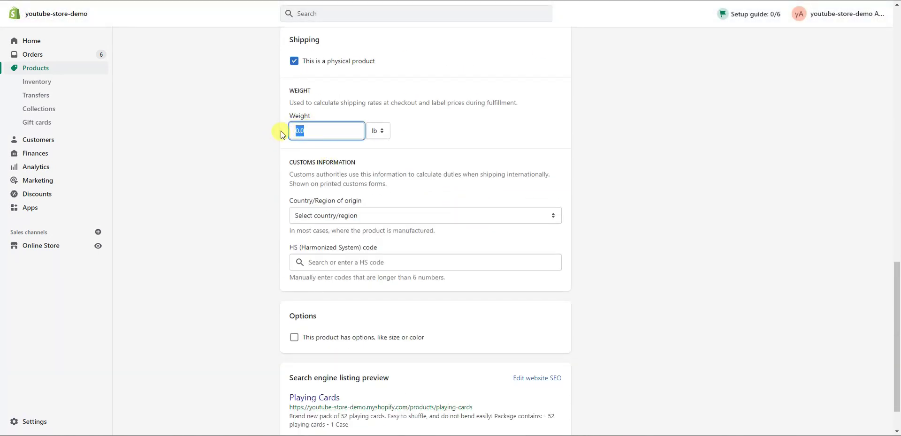
{"action": "type", "text": "0."}
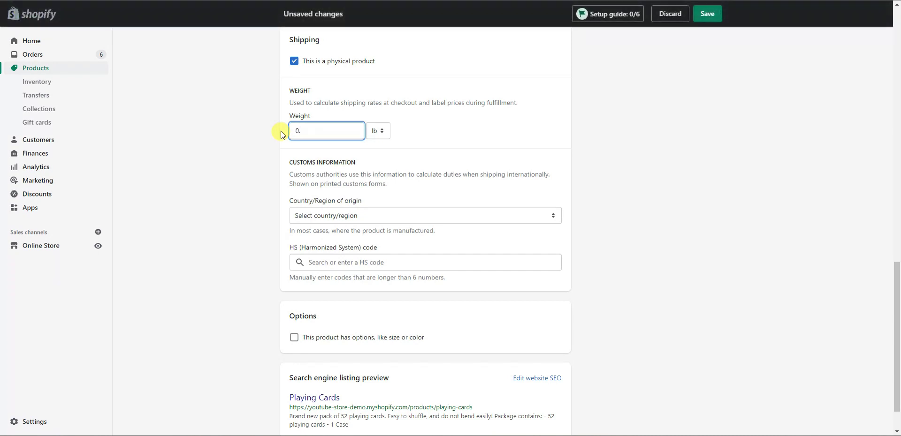
{"action": "left_click", "coordinate": [626, 177]}
- Choose United States as the country/region of origin
{"action": "scroll", "coordinate": [305, 158], "scroll_direction": "down", "scroll_amount": 1}
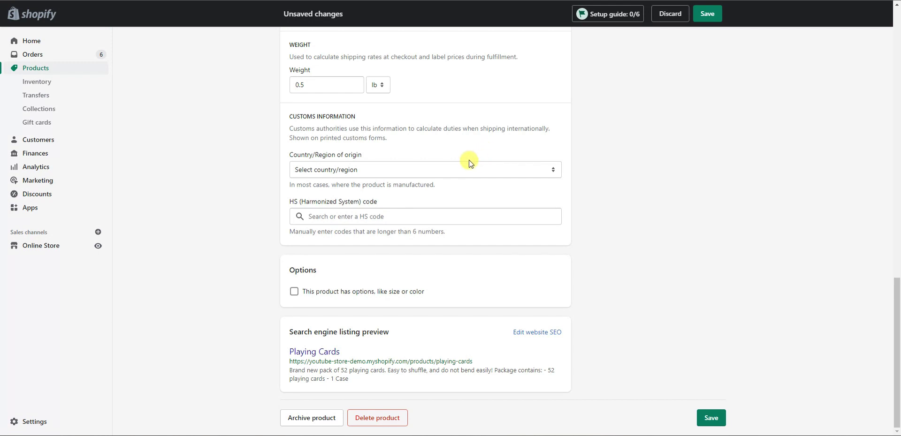
{"action": "left_click", "coordinate": [441, 171]}
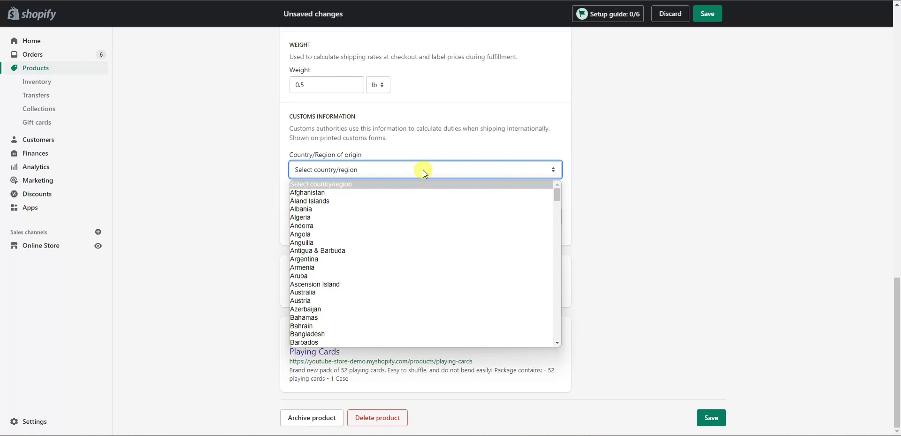
{"action": "key", "text": "u"}
{"action": "scroll", "coordinate": [437, 274], "scroll_direction": "down", "scroll_amount": 2}
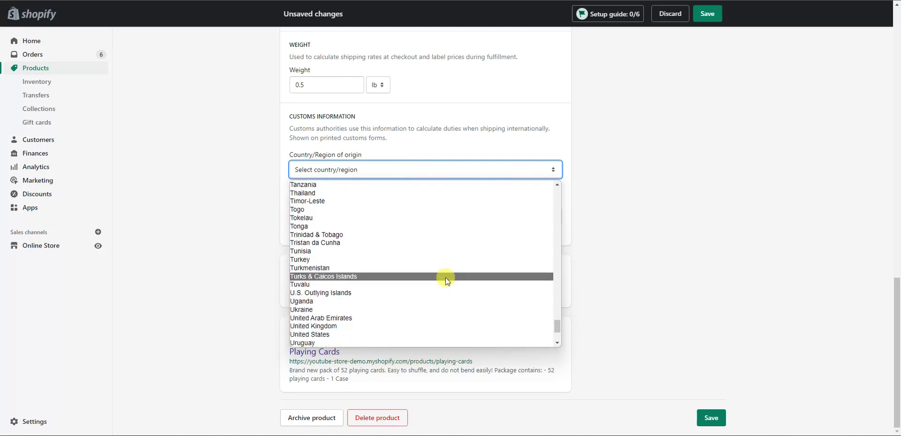
{"action": "left_click", "coordinate": [374, 334]}
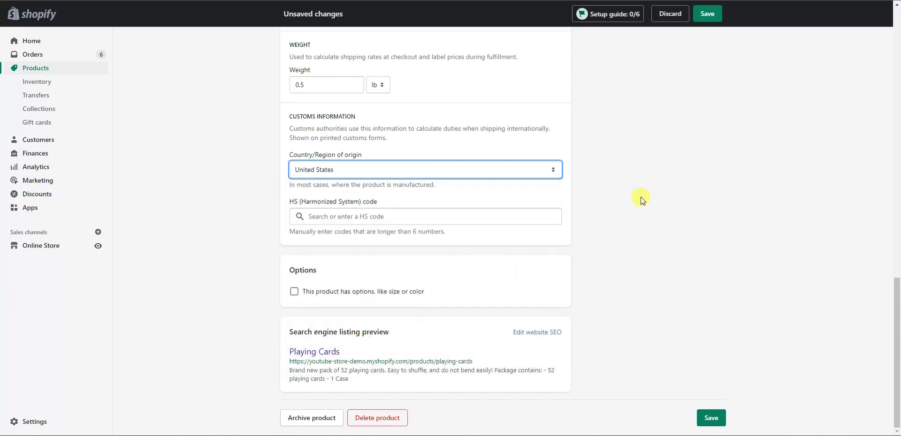
{"action": "key", "text": "Tab"}
{"action": "left_click", "coordinate": [715, 250]}
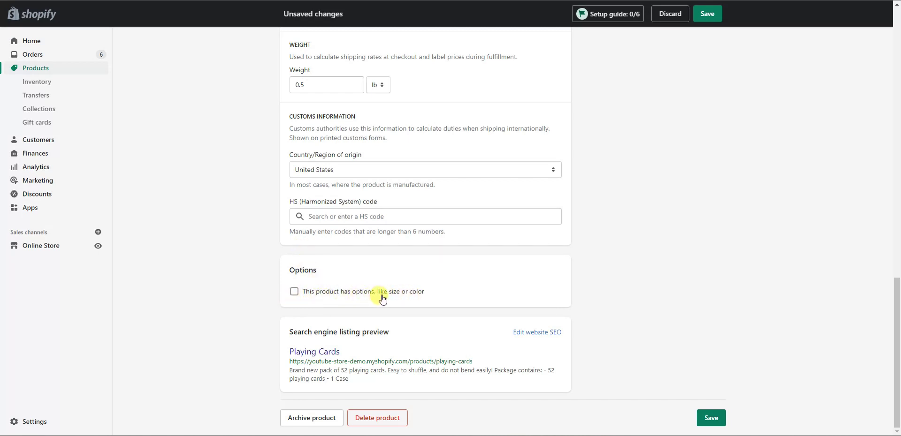
- Turn on product options and name the option Theme
{"action": "left_click", "coordinate": [294, 291]}
{"action": "scroll", "coordinate": [615, 303], "scroll_direction": "down", "scroll_amount": 3}
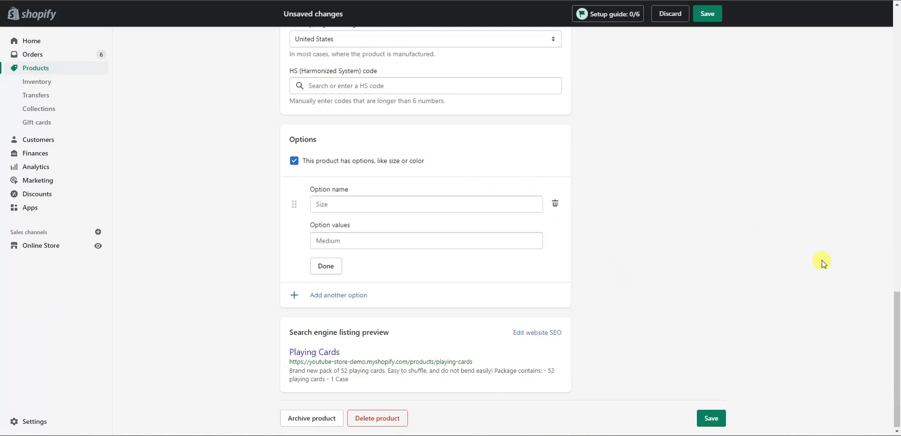
{"action": "left_click_drag", "start_coordinate": [897, 323], "coordinate": [868, 36]}
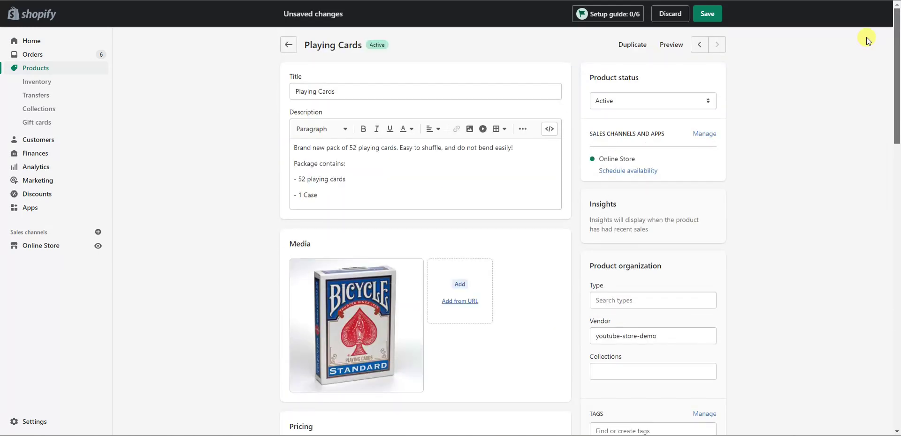
{"action": "scroll", "coordinate": [447, 216], "scroll_direction": "down", "scroll_amount": 1}
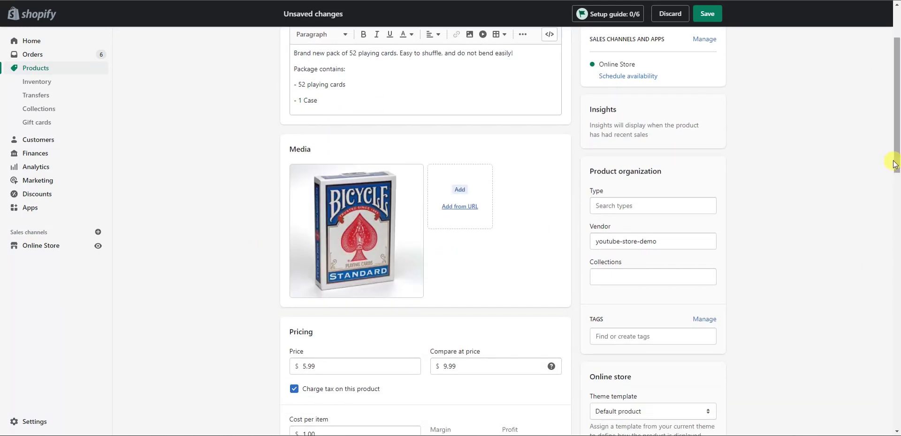
{"action": "scroll", "coordinate": [466, 298], "scroll_direction": "down", "scroll_amount": 1}
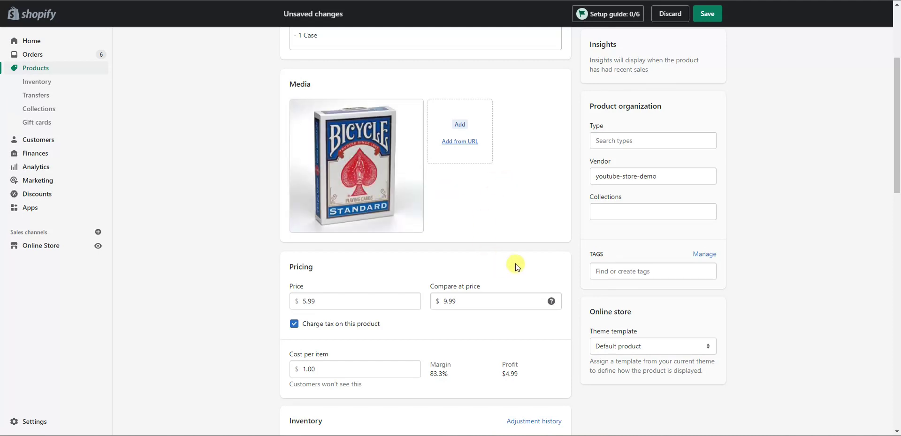
{"action": "left_click_drag", "start_coordinate": [897, 135], "coordinate": [886, 399]}
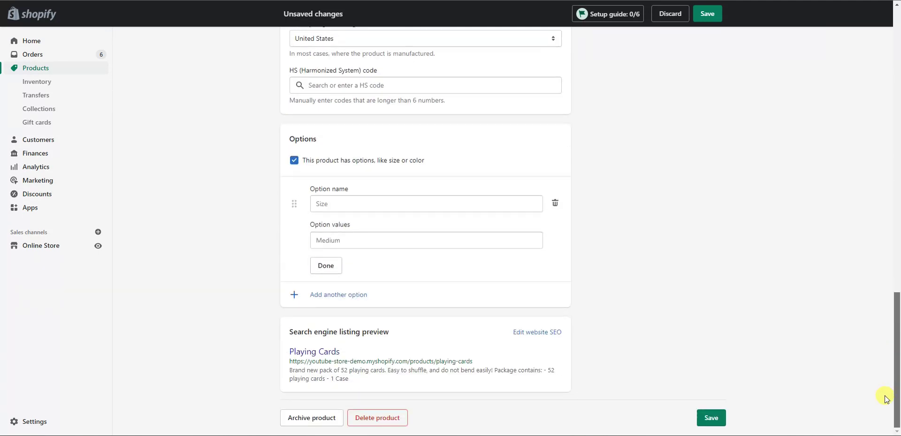
{"action": "left_click", "coordinate": [370, 202]}
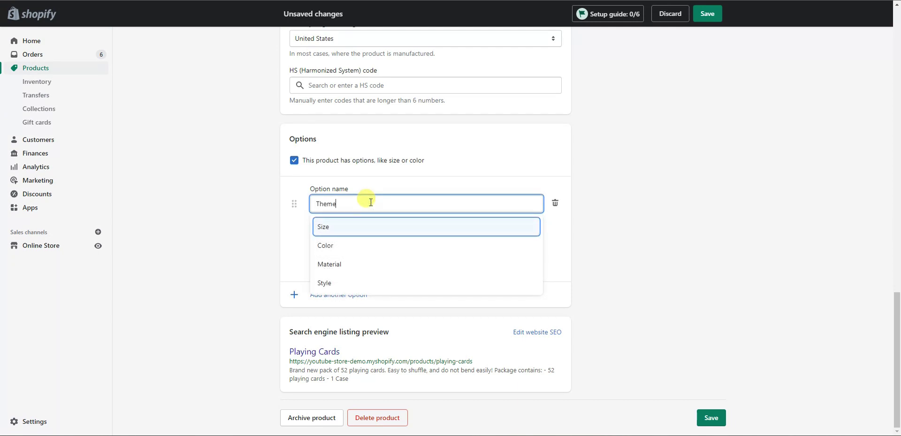
- Add the Theme values Regular and Space and finish the option
{"action": "left_click", "coordinate": [349, 240]}
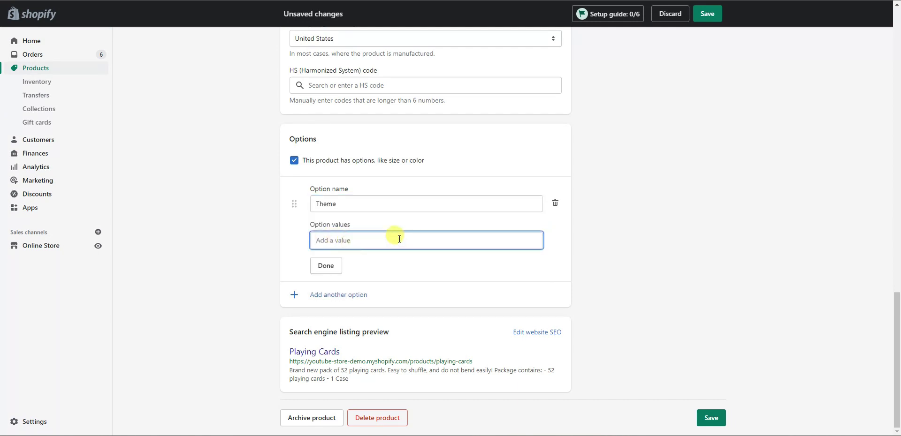
{"action": "type", "text": "Regular"}
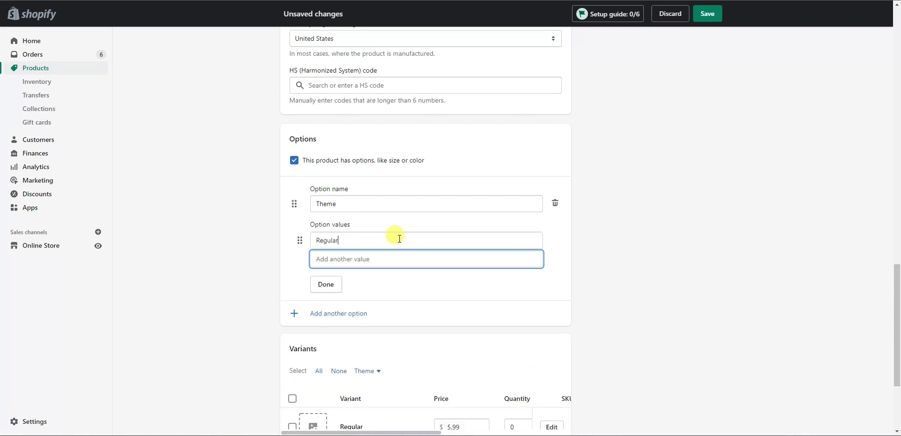
{"action": "left_click", "coordinate": [383, 258]}
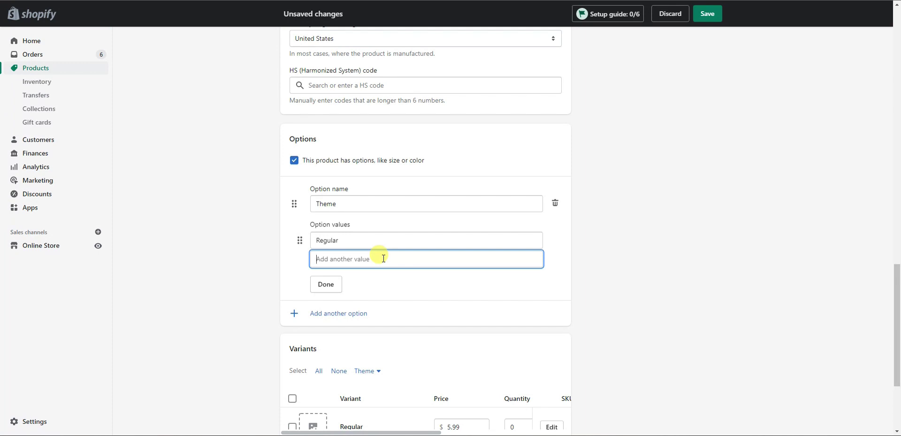
{"action": "type", "text": "Space"}
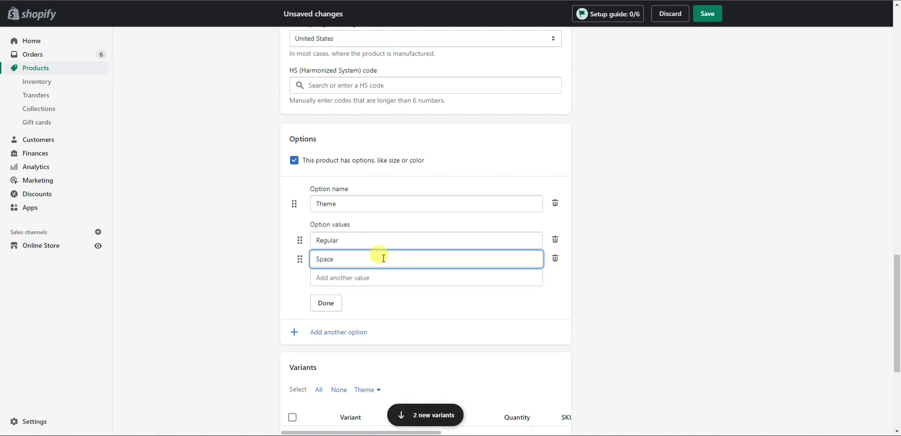
{"action": "left_click", "coordinate": [640, 296]}
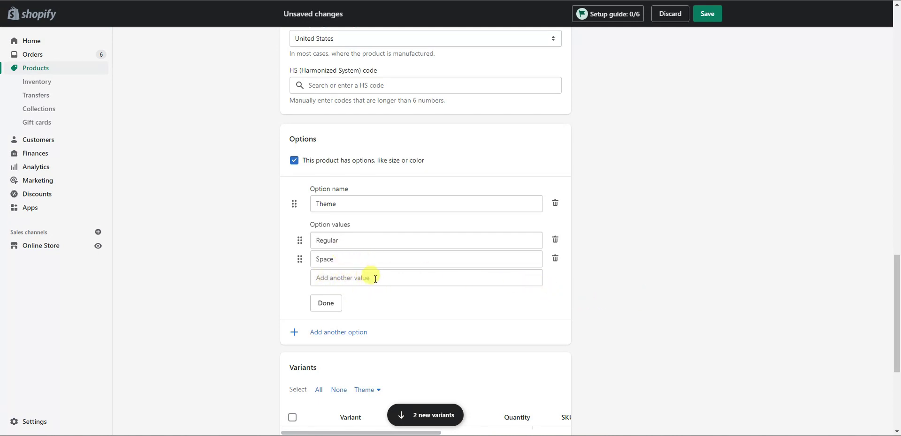
{"action": "scroll", "coordinate": [373, 215], "scroll_direction": "down", "scroll_amount": 2}
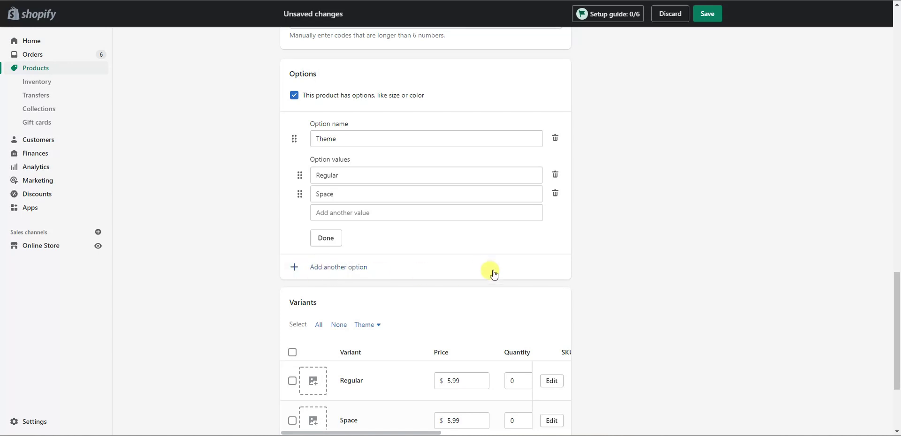
{"action": "left_click", "coordinate": [333, 240]}
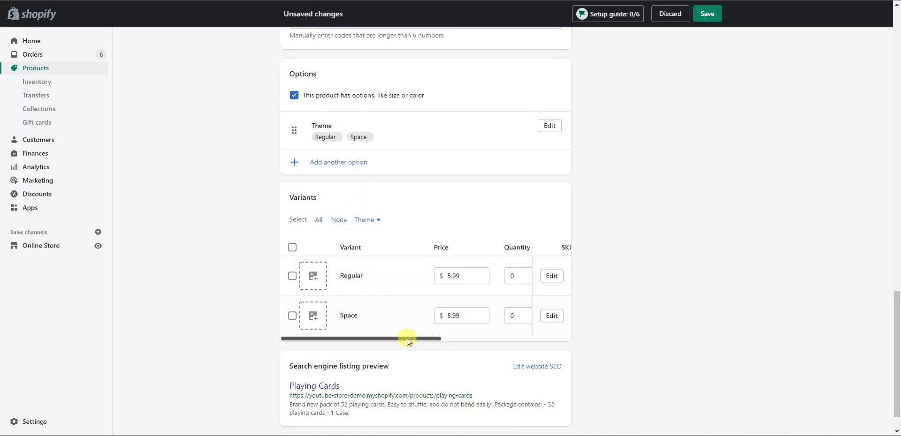
- Assign the Bicycle deck image to the Regular variant
{"action": "left_click_drag", "start_coordinate": [401, 339], "coordinate": [355, 264]}
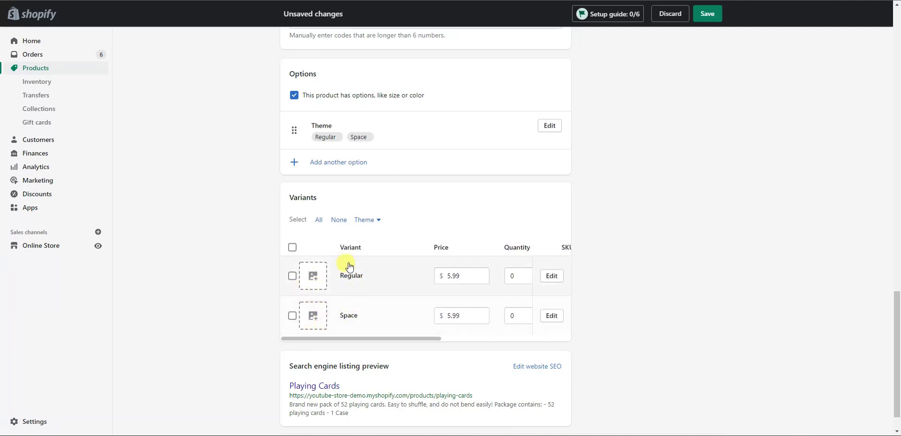
{"action": "left_click", "coordinate": [313, 280]}
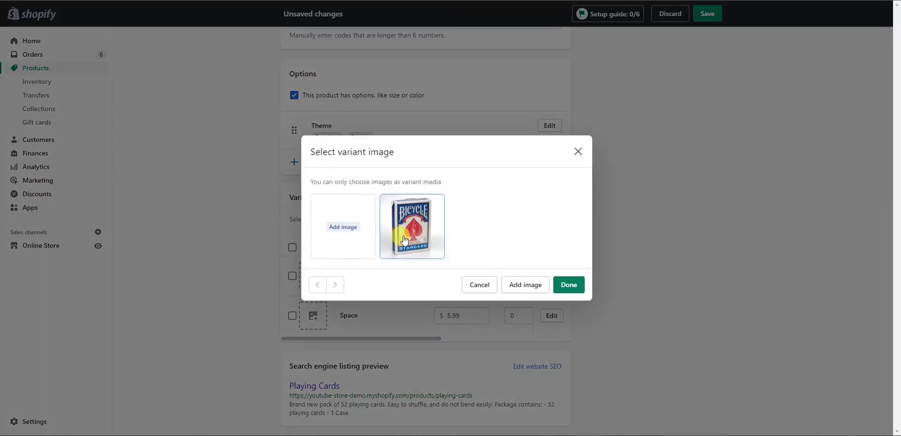
{"action": "left_click", "coordinate": [429, 236]}
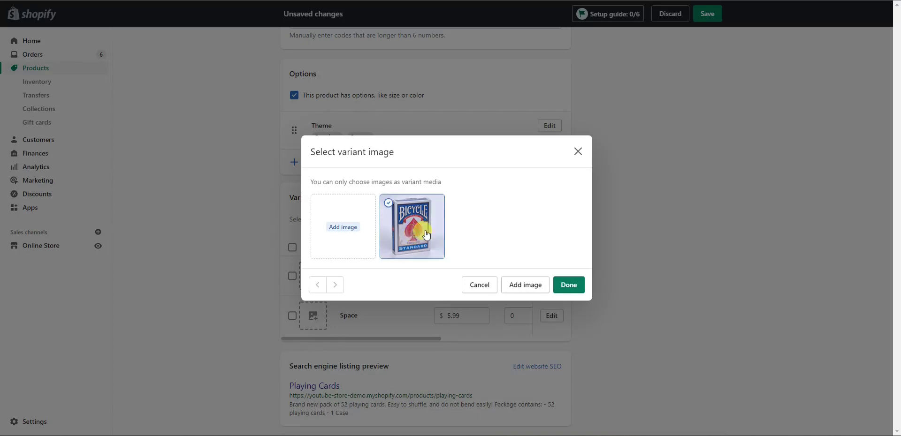
{"action": "left_click", "coordinate": [561, 288]}
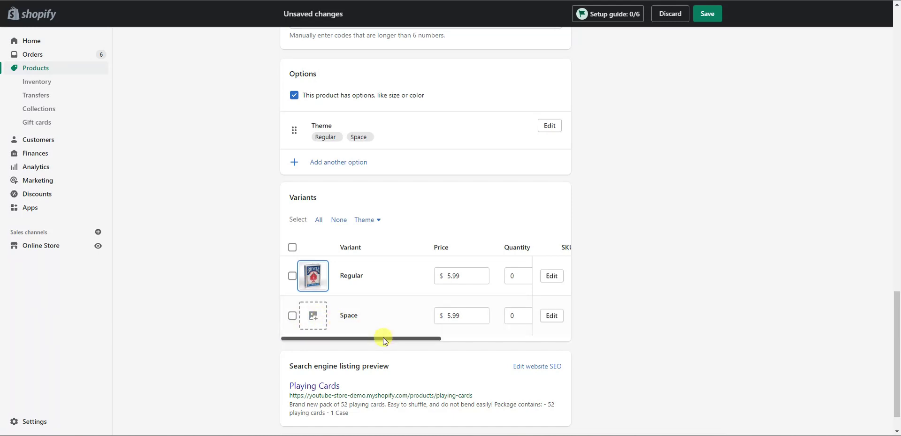
{"action": "left_click_drag", "start_coordinate": [383, 337], "coordinate": [419, 340]}
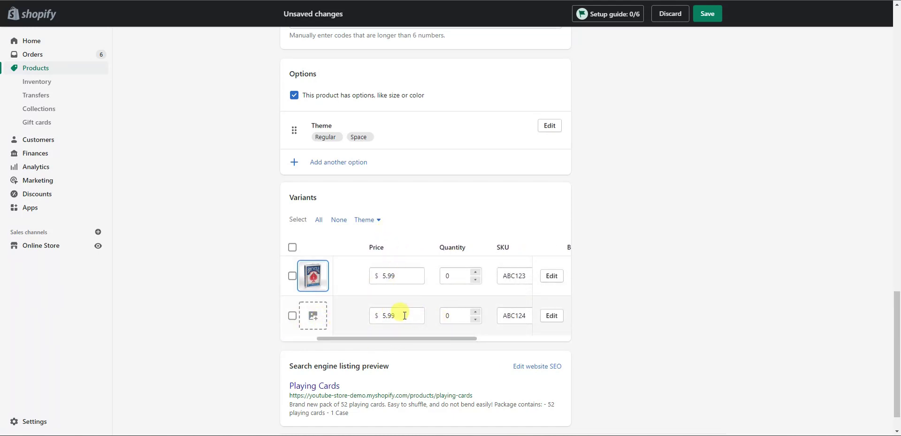
- Price Space at $6.99, stock both variants at 50, and give Space barcode 123457
{"action": "left_click", "coordinate": [388, 317]}
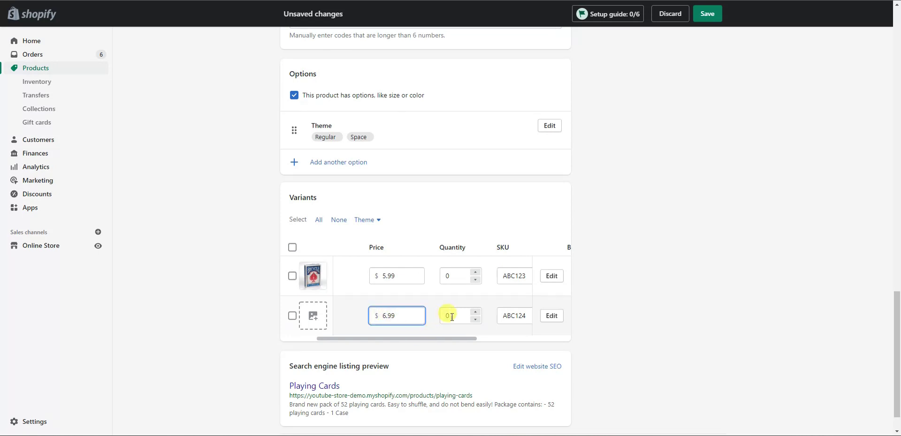
{"action": "left_click", "coordinate": [454, 275]}
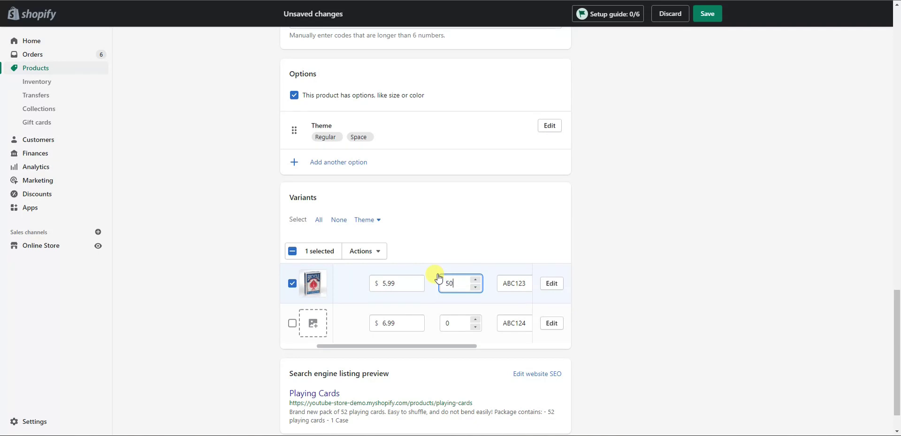
{"action": "left_click", "coordinate": [444, 323]}
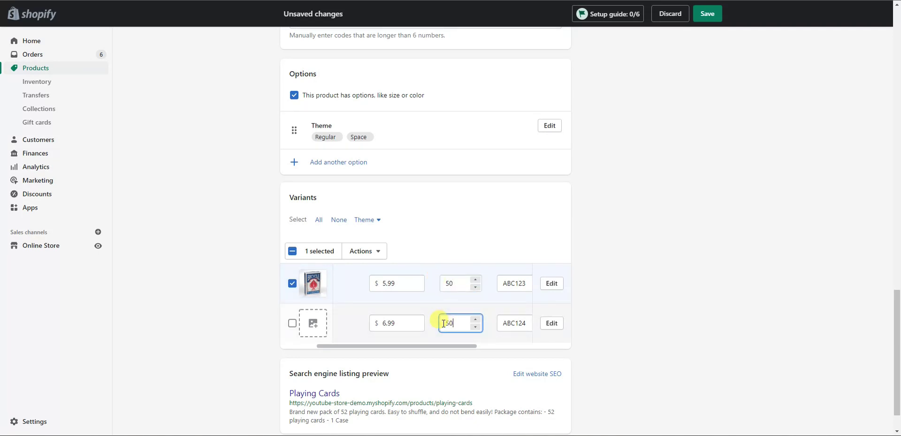
{"action": "type", "text": "50"}
{"action": "left_click_drag", "start_coordinate": [446, 347], "coordinate": [499, 343]}
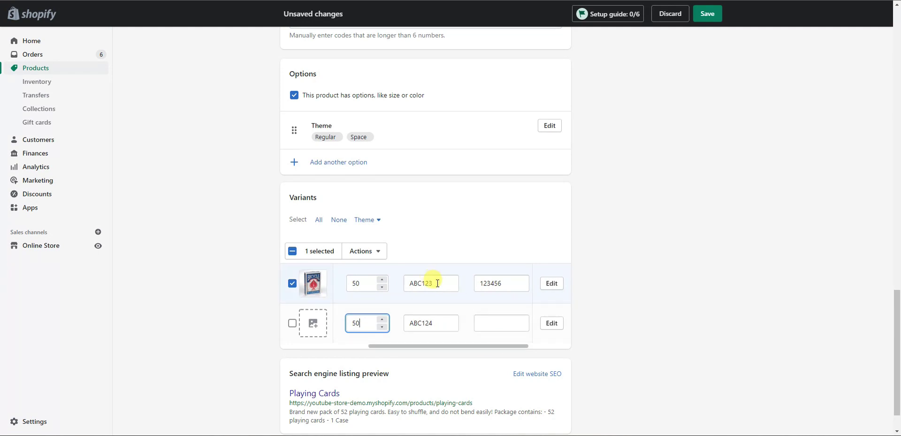
{"action": "left_click", "coordinate": [494, 325]}
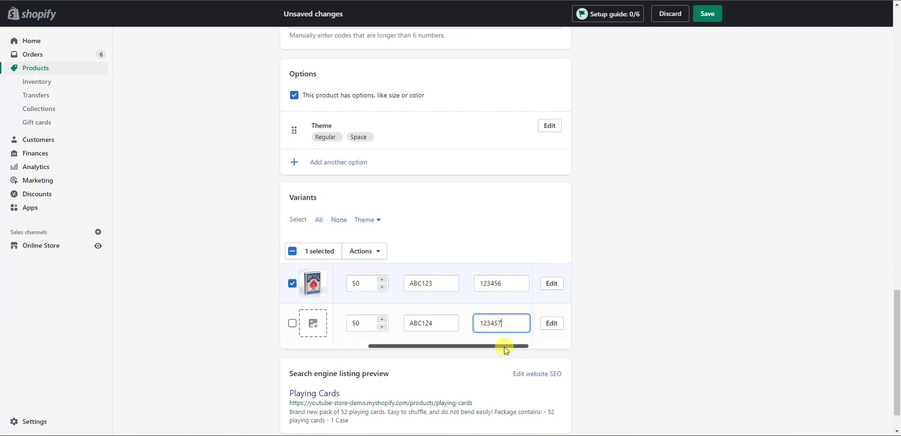
{"action": "left_click_drag", "start_coordinate": [504, 347], "coordinate": [332, 343]}
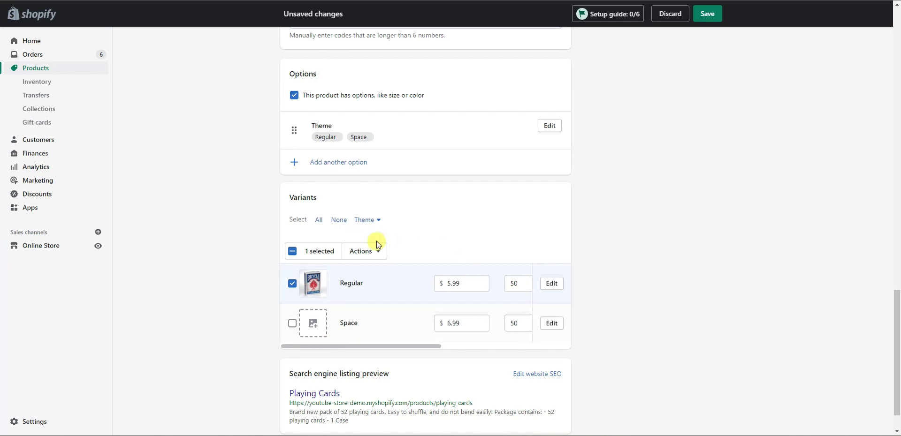
{"action": "scroll", "coordinate": [626, 271], "scroll_direction": "down", "scroll_amount": 1}
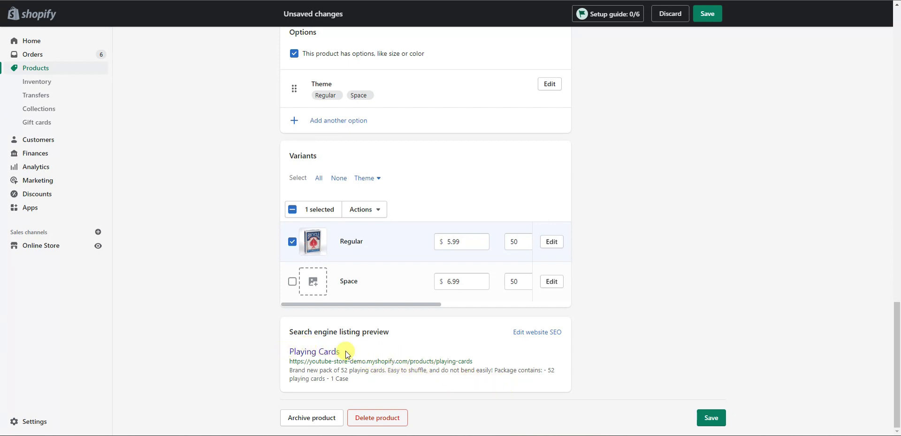
- Review the search listing preview's title, URL and description
{"action": "left_click_drag", "start_coordinate": [346, 351], "coordinate": [288, 351]}
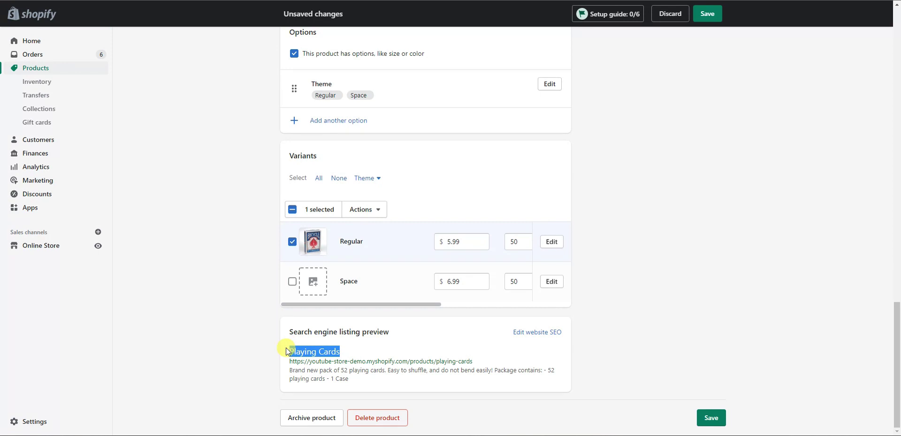
{"action": "left_click", "coordinate": [484, 356]}
{"action": "left_click_drag", "start_coordinate": [489, 360], "coordinate": [283, 363]}
{"action": "left_click_drag", "start_coordinate": [387, 379], "coordinate": [291, 370]}
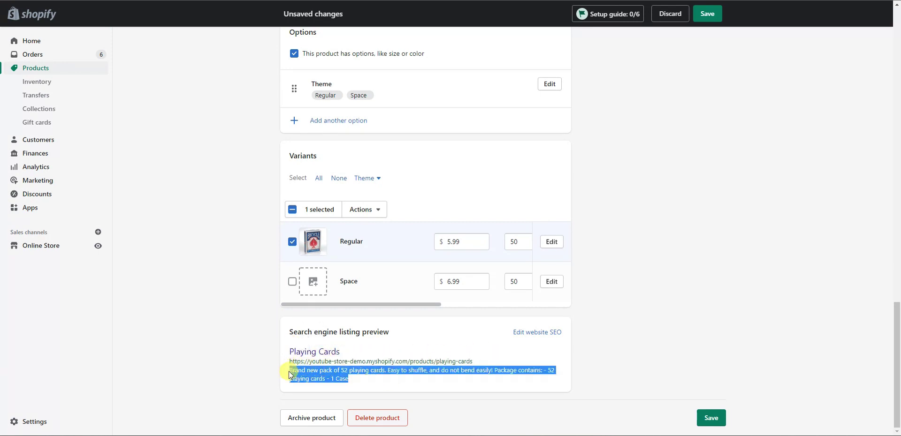
{"action": "left_click", "coordinate": [368, 380]}
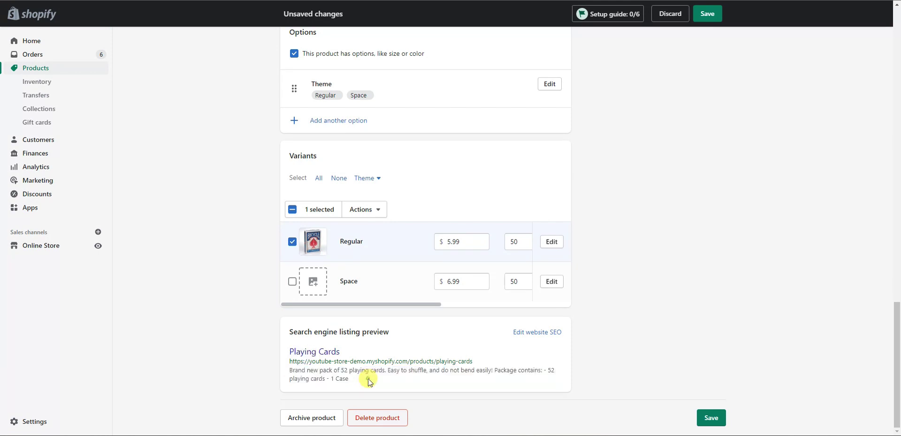
- Open the SEO editor and review page title 'Playing Cards', meta description and handle playing-cards
{"action": "left_click", "coordinate": [538, 333]}
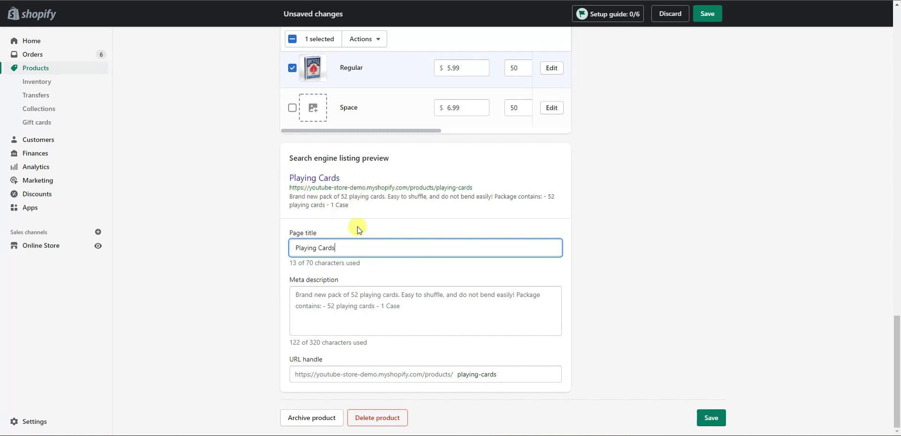
{"action": "left_click_drag", "start_coordinate": [283, 177], "coordinate": [485, 177]}
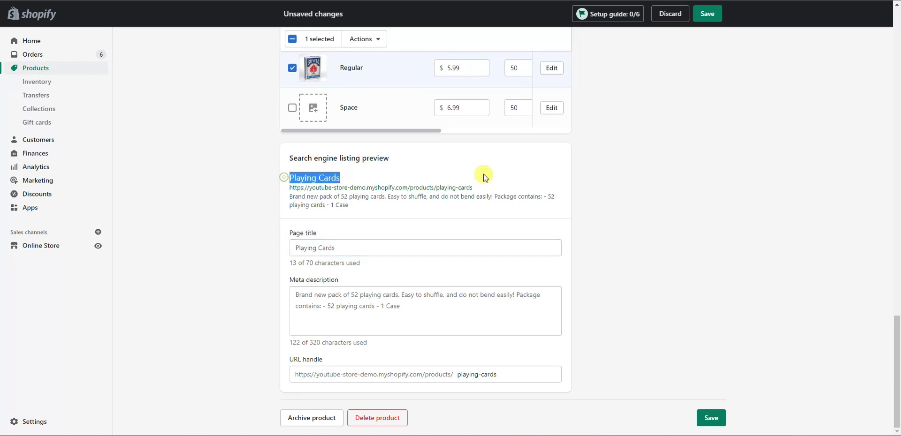
{"action": "left_click", "coordinate": [371, 177]}
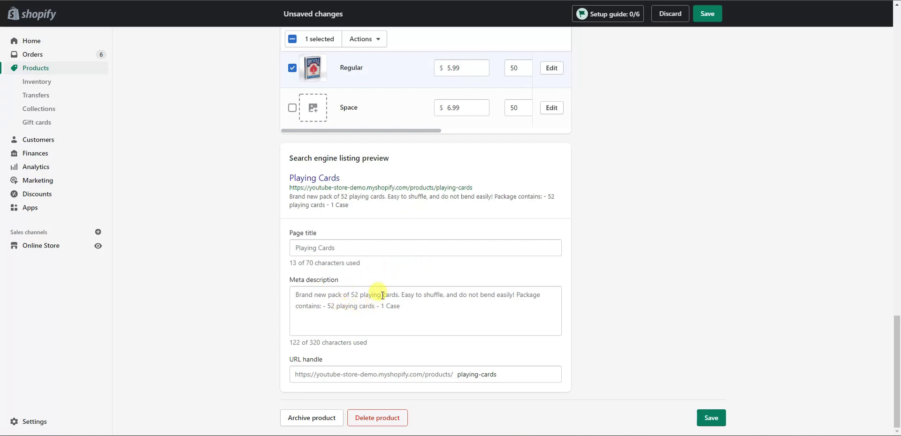
{"action": "left_click", "coordinate": [424, 307]}
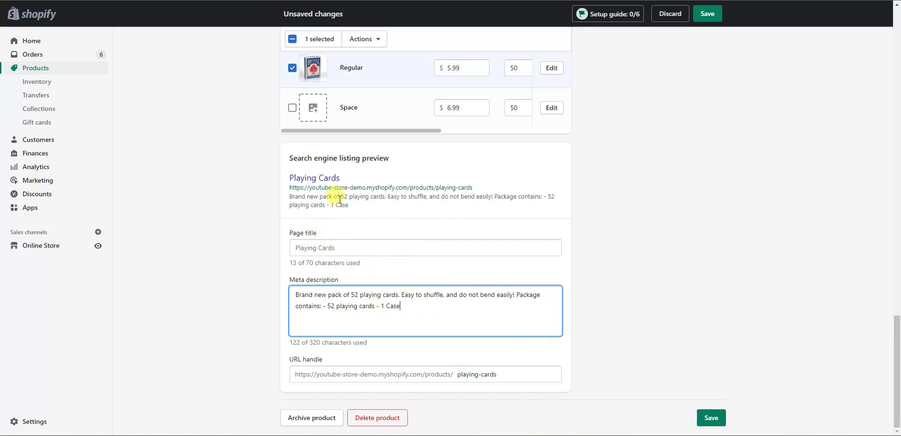
{"action": "left_click", "coordinate": [357, 247]}
{"action": "left_click", "coordinate": [403, 312]}
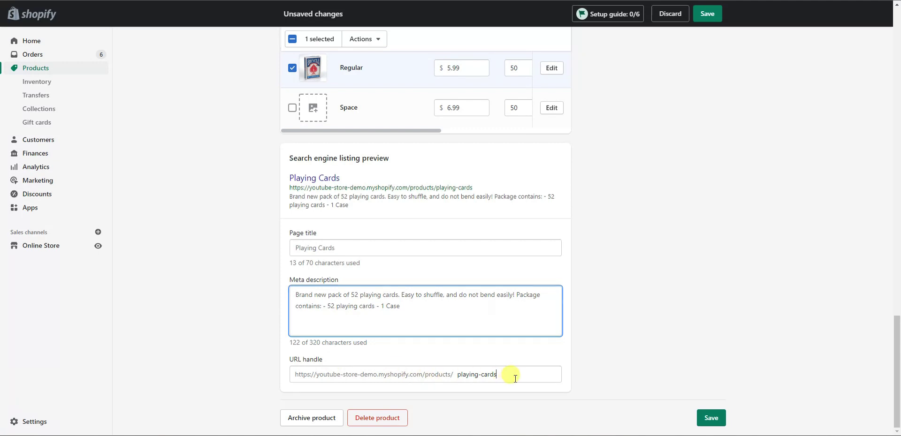
{"action": "left_click_drag", "start_coordinate": [512, 376], "coordinate": [411, 376]}
{"action": "left_click", "coordinate": [411, 377]}
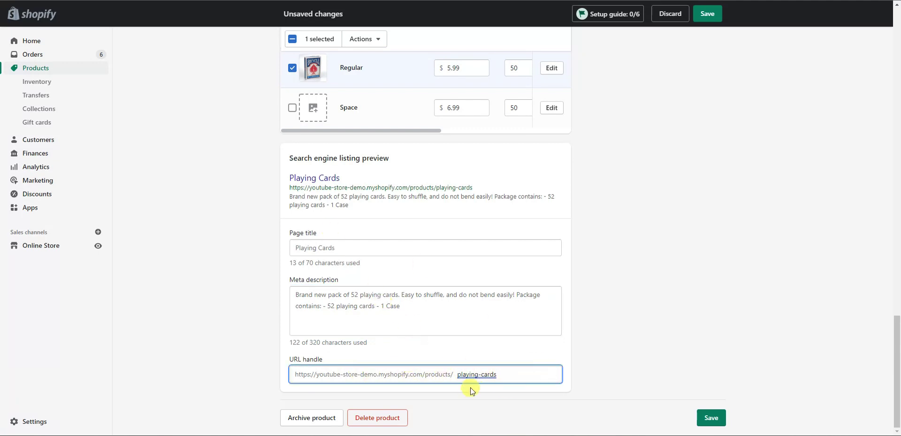
{"action": "left_click", "coordinate": [428, 308]}
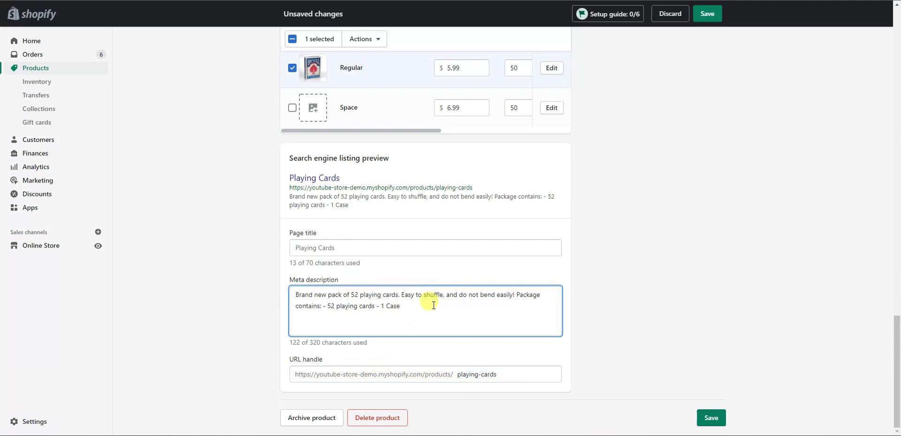
{"action": "left_click", "coordinate": [373, 248]}
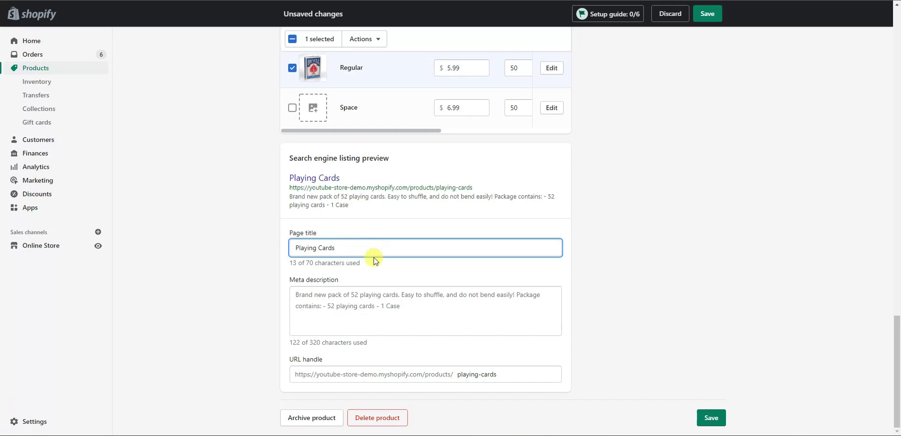
{"action": "left_click", "coordinate": [428, 305]}
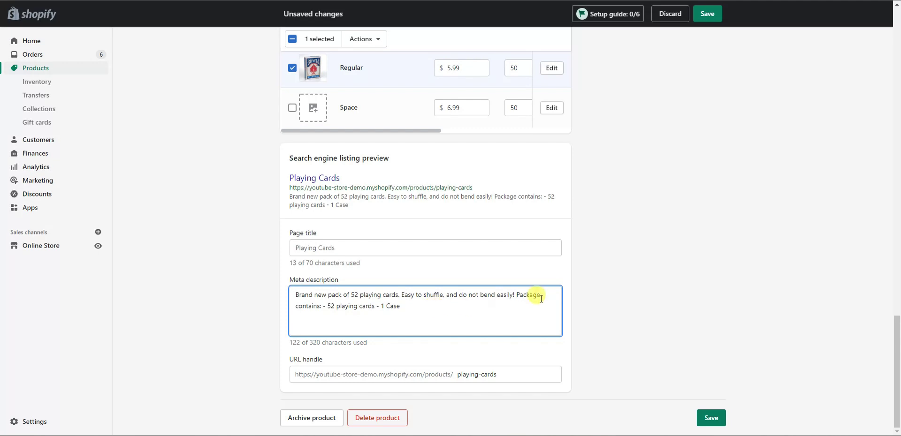
- Add the tag 'cards' to Playing Cards, leaving Collections unselected
{"action": "scroll", "coordinate": [828, 333], "scroll_direction": "up", "scroll_amount": 20}
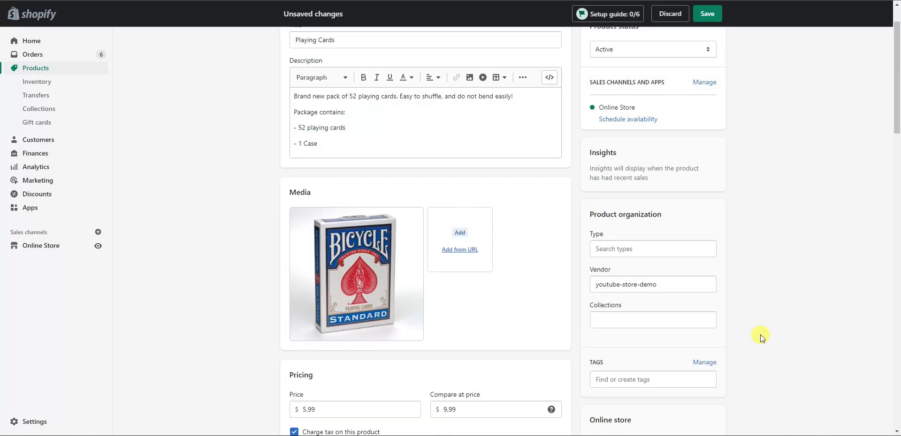
{"action": "scroll", "coordinate": [750, 339], "scroll_direction": "down", "scroll_amount": 3}
{"action": "scroll", "coordinate": [764, 341], "scroll_direction": "up", "scroll_amount": 3}
{"action": "scroll", "coordinate": [773, 334], "scroll_direction": "down", "scroll_amount": 1}
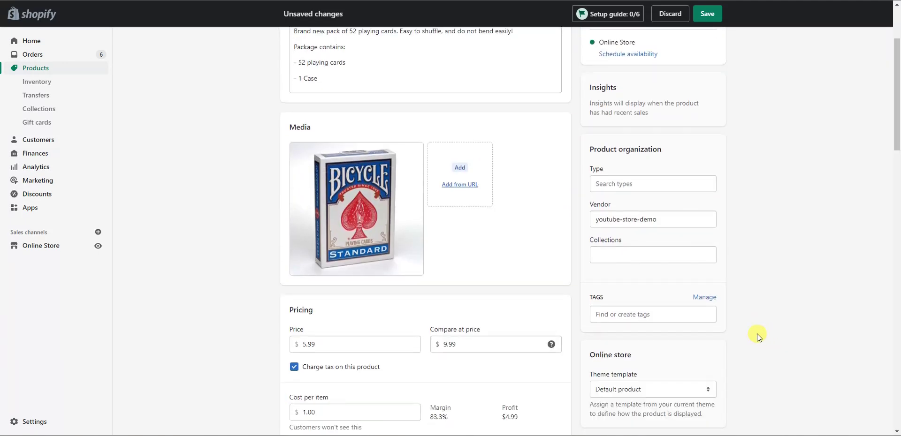
{"action": "left_click", "coordinate": [631, 317]}
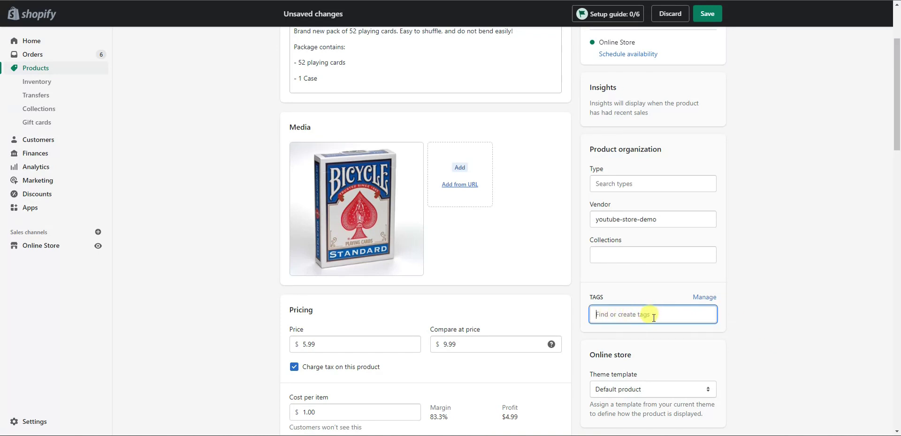
{"action": "type", "text": "c"}
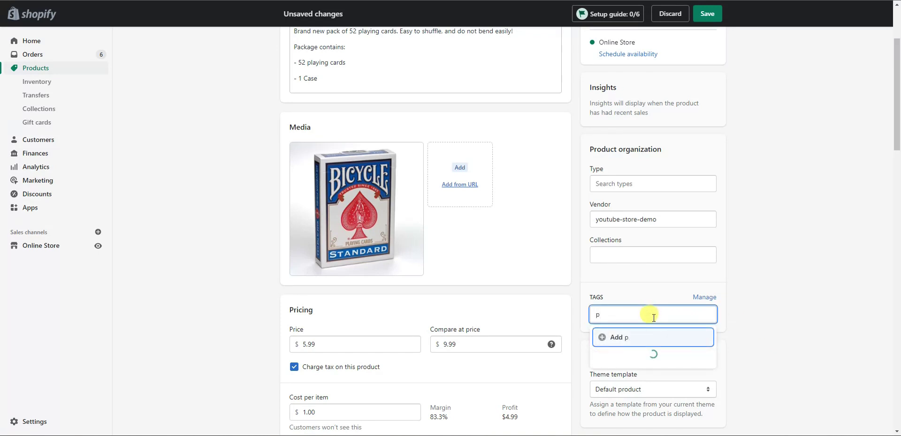
{"action": "key", "text": "BackSpace"}
{"action": "type", "text": "cards"}
{"action": "left_click", "coordinate": [618, 338]}
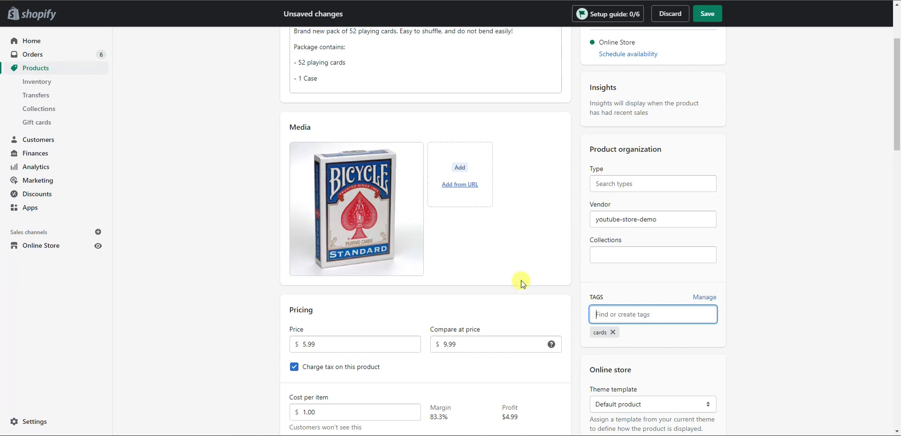
{"action": "left_click", "coordinate": [637, 256]}
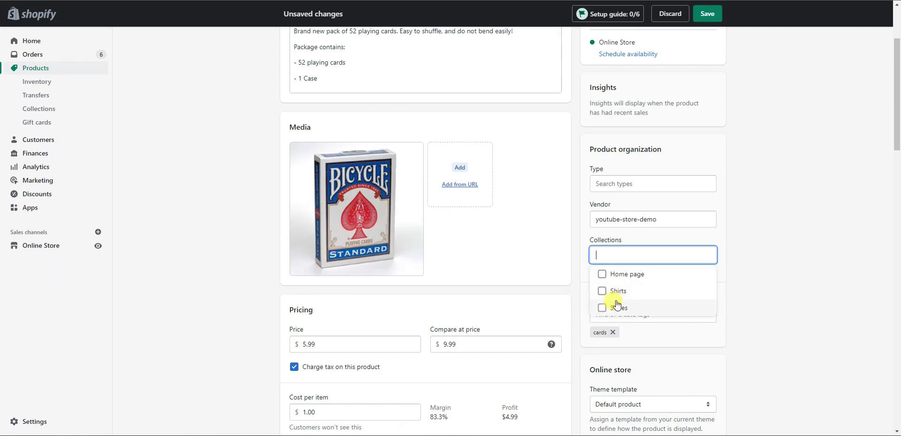
{"action": "left_click", "coordinate": [728, 280]}
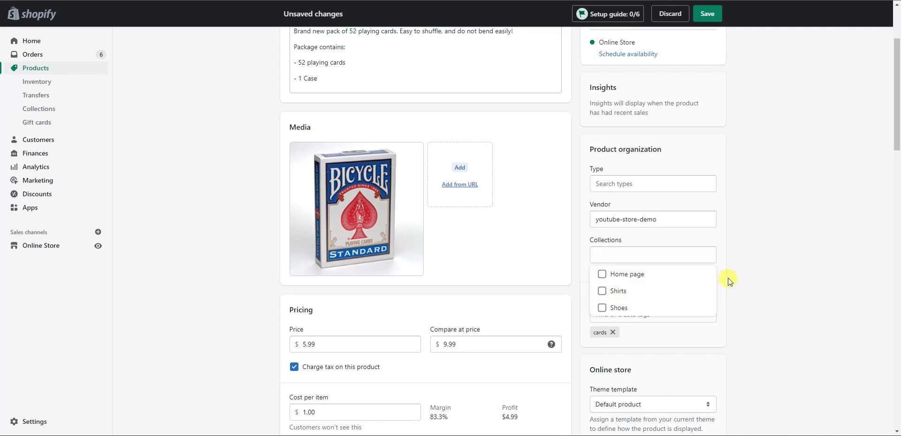
- Keep the product status Active and save Playing Cards
{"action": "scroll", "coordinate": [693, 322], "scroll_direction": "up", "scroll_amount": 3}
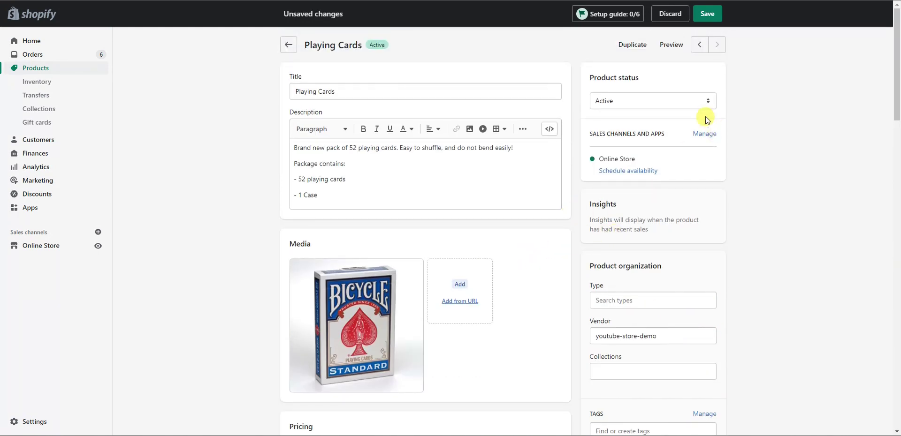
{"action": "left_click", "coordinate": [668, 101]}
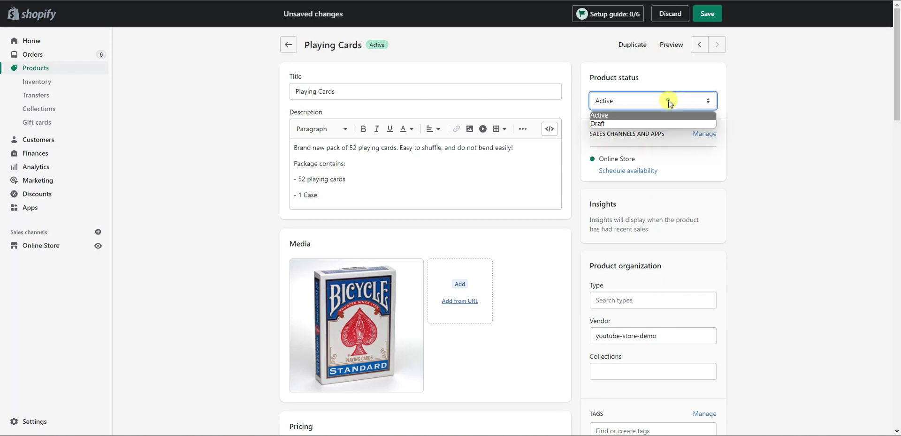
{"action": "left_click", "coordinate": [608, 117]}
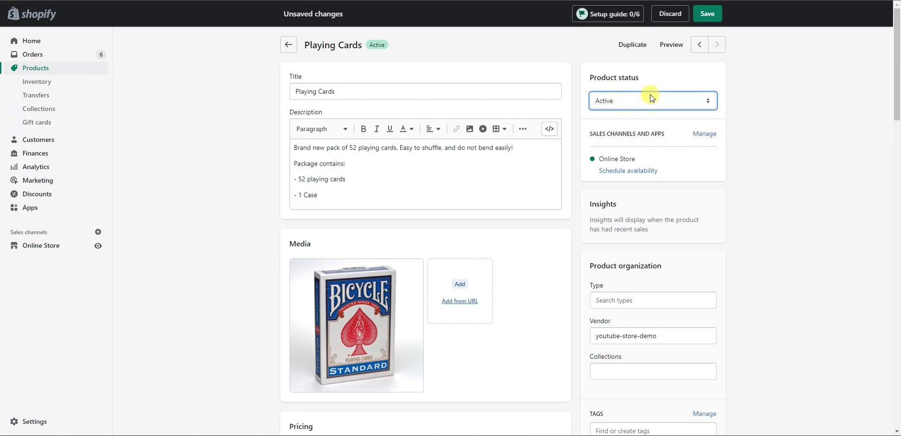
{"action": "left_click", "coordinate": [707, 14]}
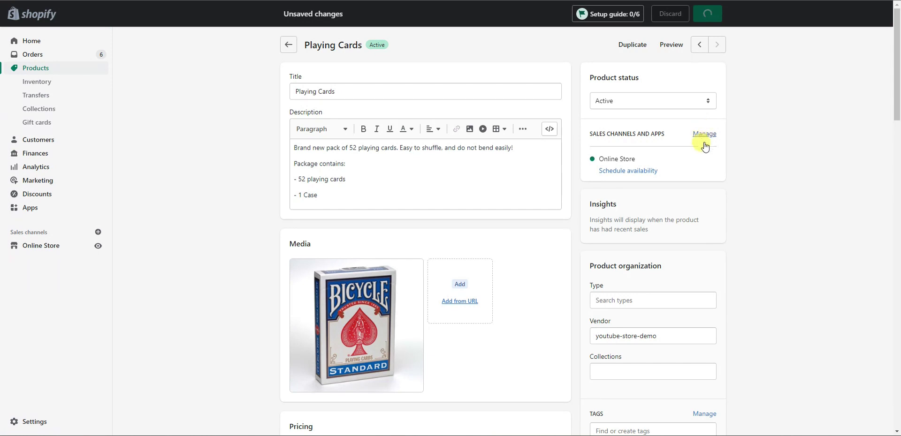